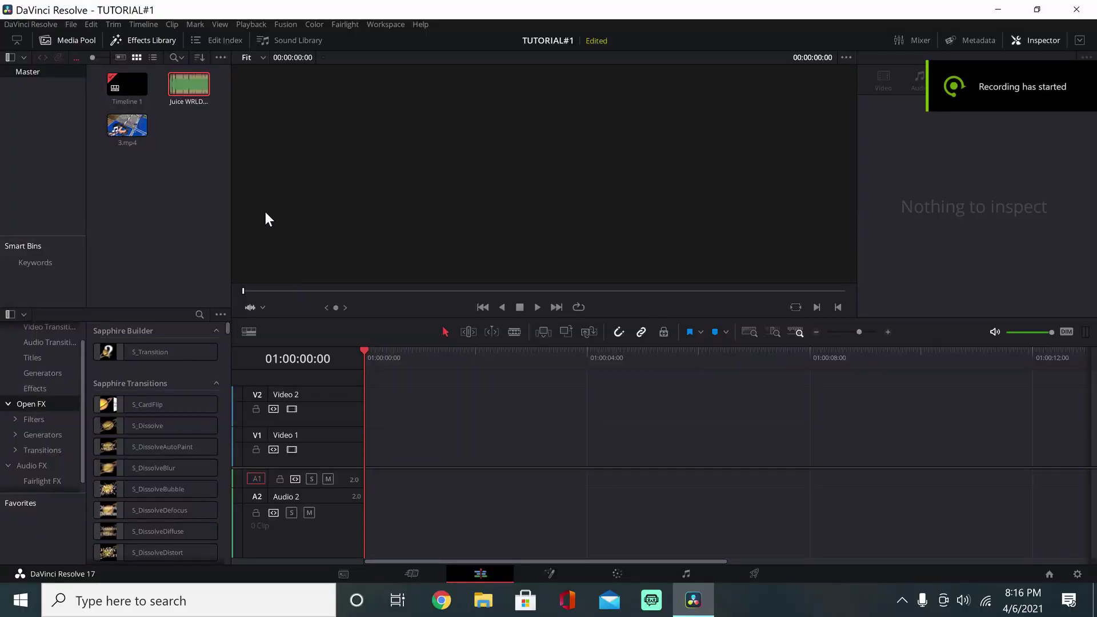
# - Place the Juice WRLD music file at the start of the Audio 2 track
pyautogui.moveTo(200, 97); pyautogui.dragTo(388, 529)
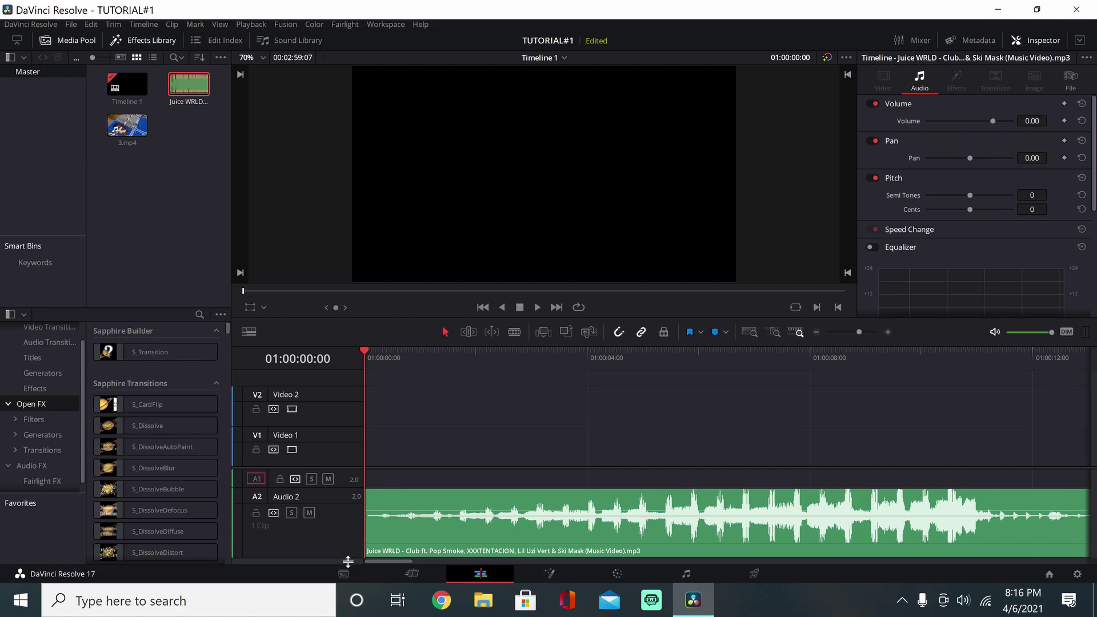
pyautogui.moveTo(347, 560)
pyautogui.mouseDown()
pyautogui.moveTo(347, 503)
pyautogui.moveTo(345, 557)
pyautogui.mouseUp()
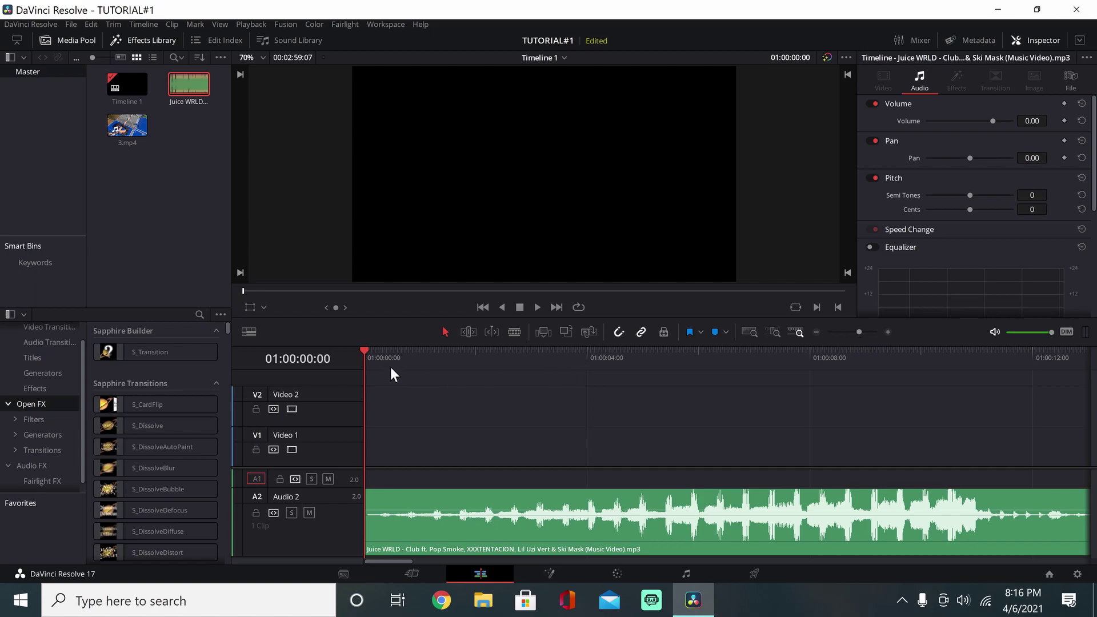
# - Split the music at 01:00:12:44, delete the part before it, and move the remaining clip to the timeline start
pyautogui.moveTo(368, 351); pyautogui.dragTo(941, 406)
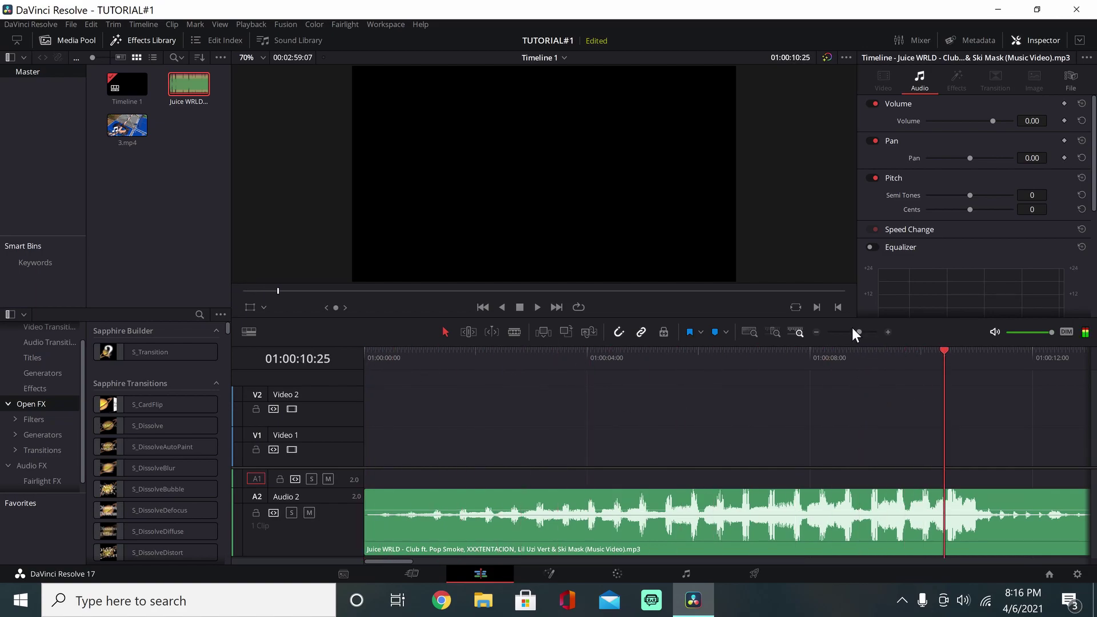
pyautogui.moveTo(853, 331); pyautogui.dragTo(851, 330)
pyautogui.moveTo(454, 352); pyautogui.dragTo(473, 355)
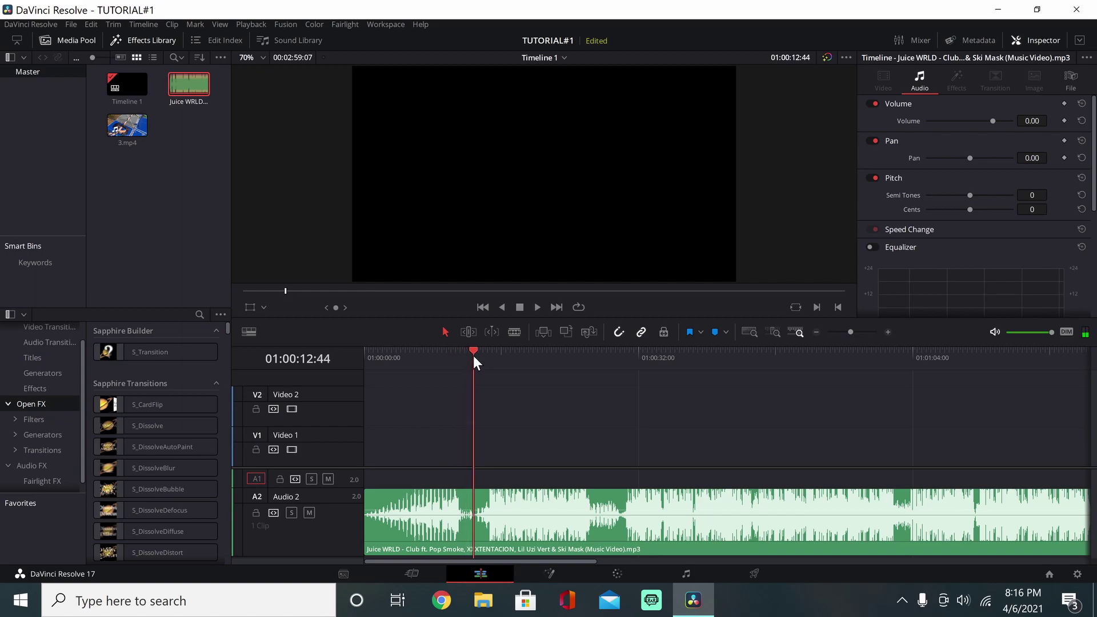
pyautogui.click(486, 523)
pyautogui.hotkey('ctrl', 'b')
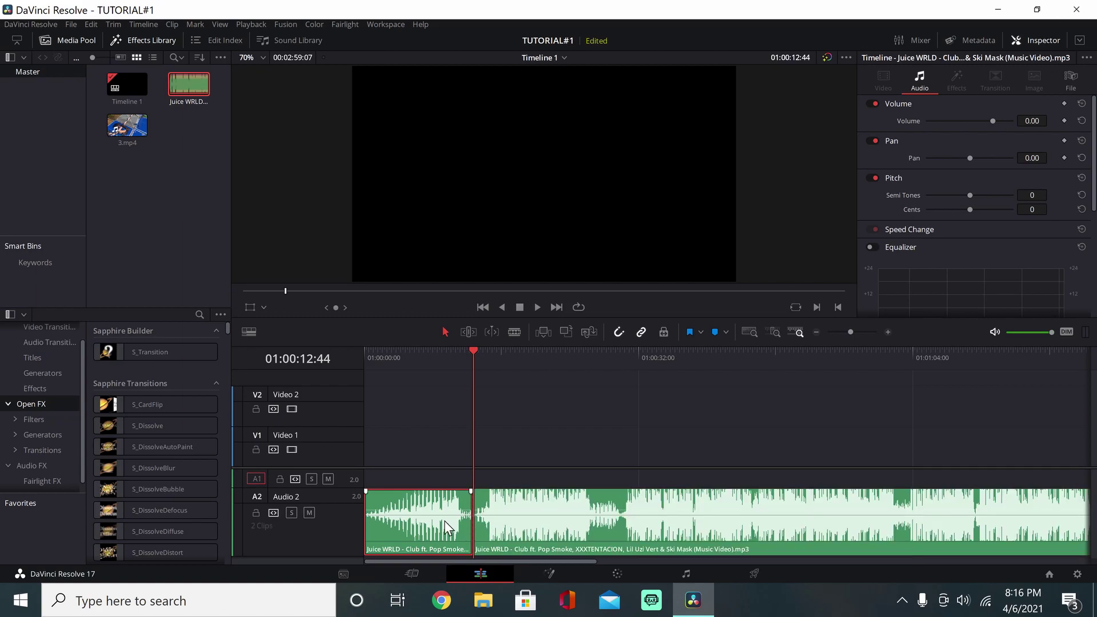
pyautogui.press('Delete')
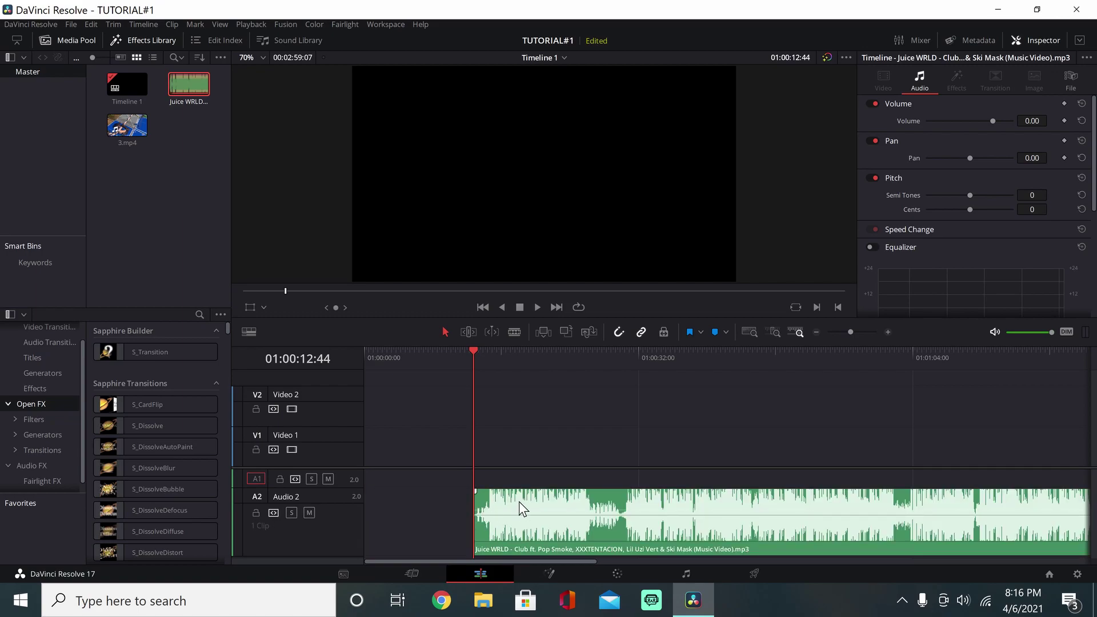
pyautogui.moveTo(519, 502); pyautogui.dragTo(403, 510)
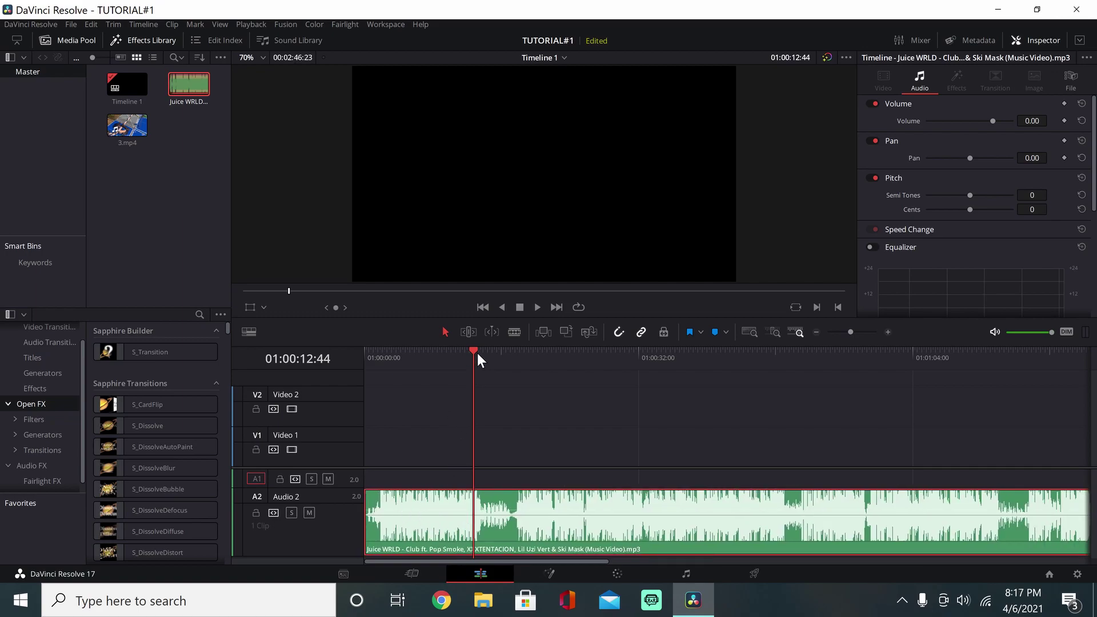
# - Add markers to the music clip on its first three loud beats, ending at 01:00:02:49, and place the playhead at 01:00:03:17
pyautogui.moveTo(478, 353); pyautogui.dragTo(361, 355)
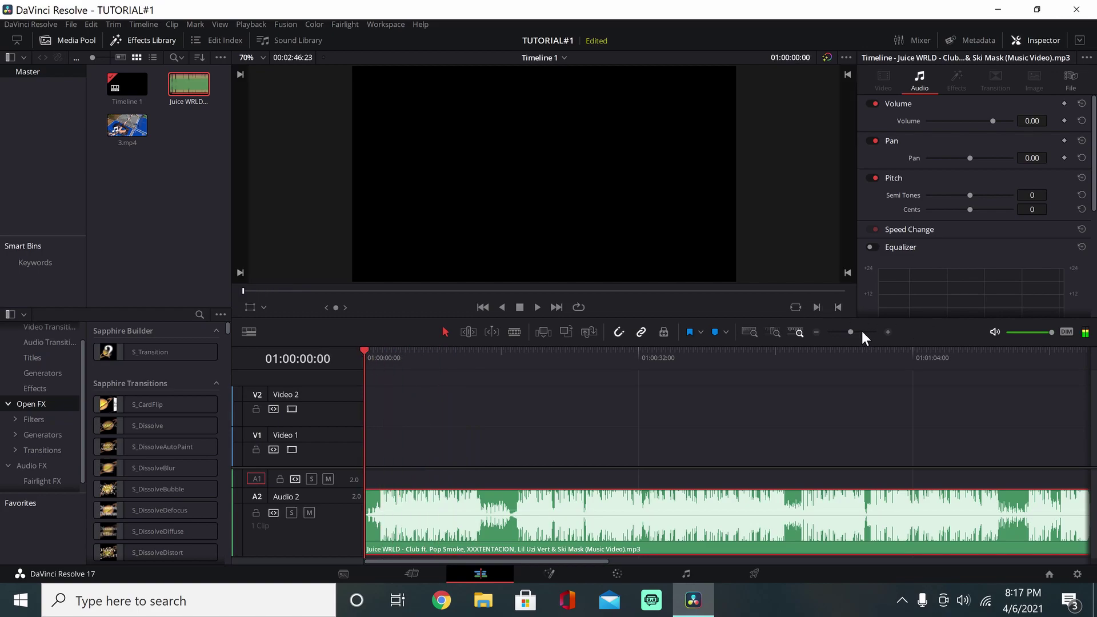
pyautogui.moveTo(859, 332); pyautogui.dragTo(866, 334)
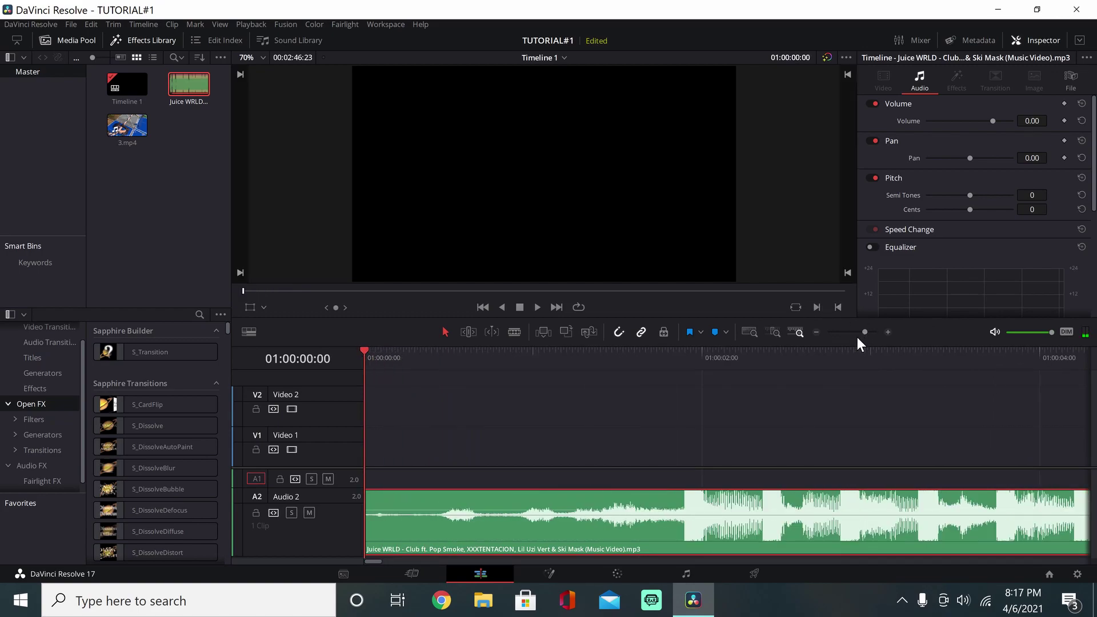
pyautogui.moveTo(367, 353)
pyautogui.mouseDown()
pyautogui.moveTo(685, 409)
pyautogui.moveTo(743, 374)
pyautogui.moveTo(792, 368)
pyautogui.moveTo(838, 380)
pyautogui.mouseUp()
pyautogui.press('m')
pyautogui.press('m')
pyautogui.press('m')
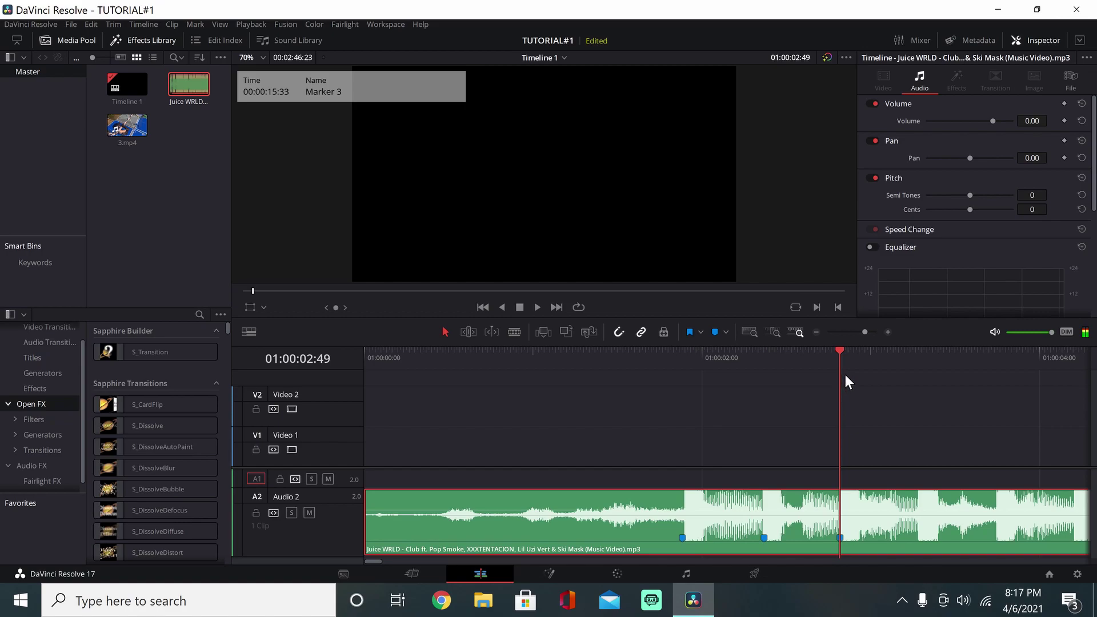
pyautogui.moveTo(836, 355); pyautogui.dragTo(920, 376)
pyautogui.press('m')
pyautogui.click(919, 366)
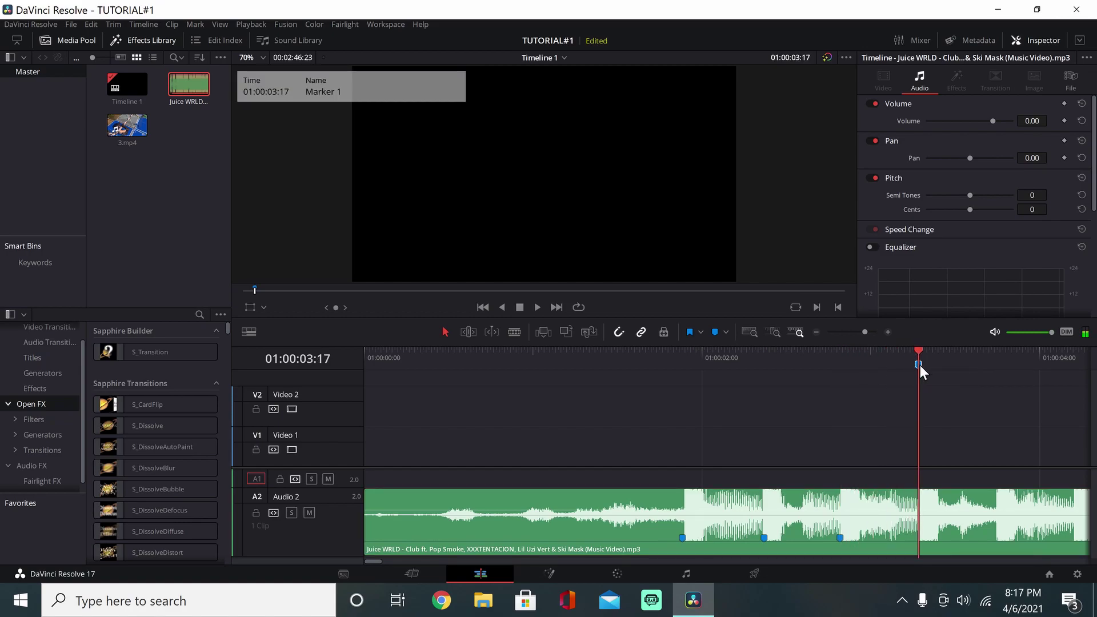
pyautogui.press('Delete')
# - Add markers to the music clip on the next three beats, at 01:00:03:17, 01:00:03:45 and 01:00:04:12
pyautogui.click(911, 508)
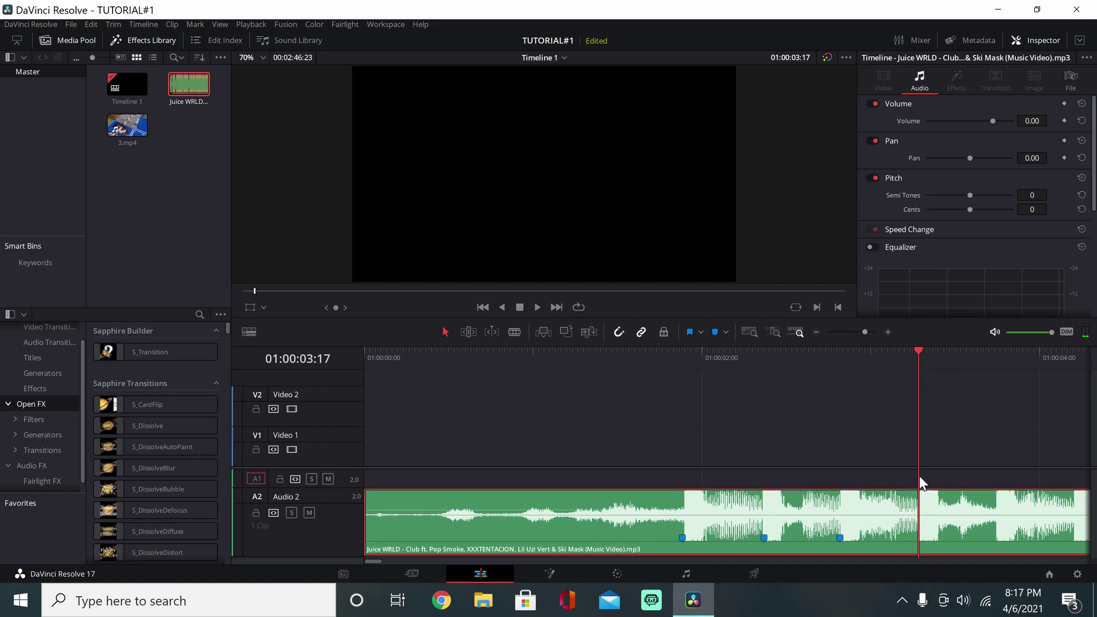
pyautogui.press('m')
pyautogui.moveTo(919, 354); pyautogui.dragTo(997, 370)
pyautogui.press('m')
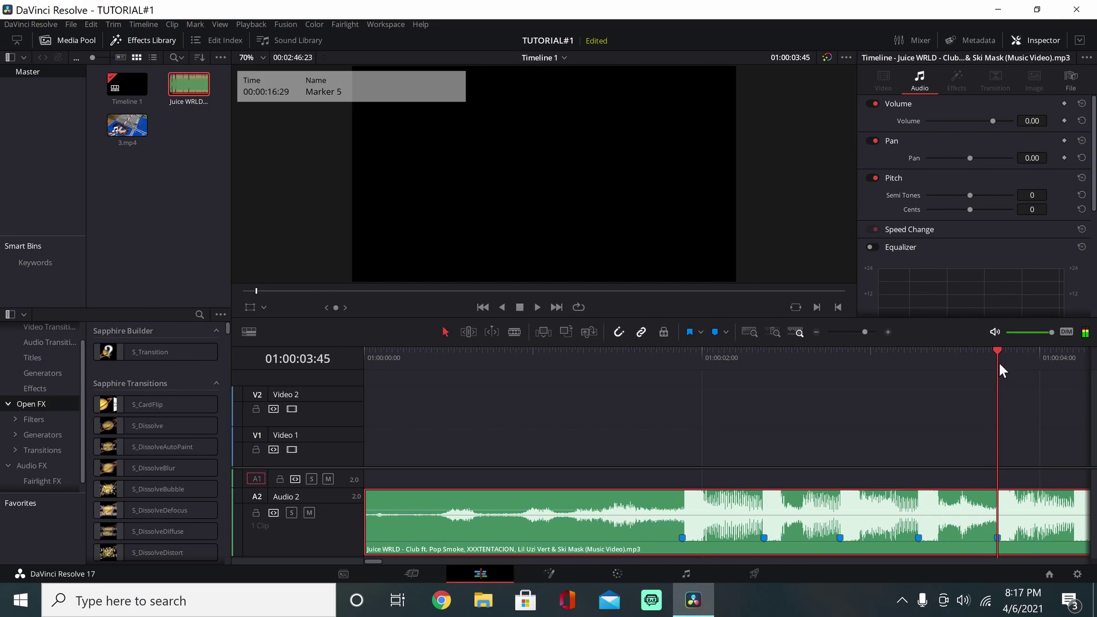
pyautogui.moveTo(865, 333); pyautogui.dragTo(863, 334)
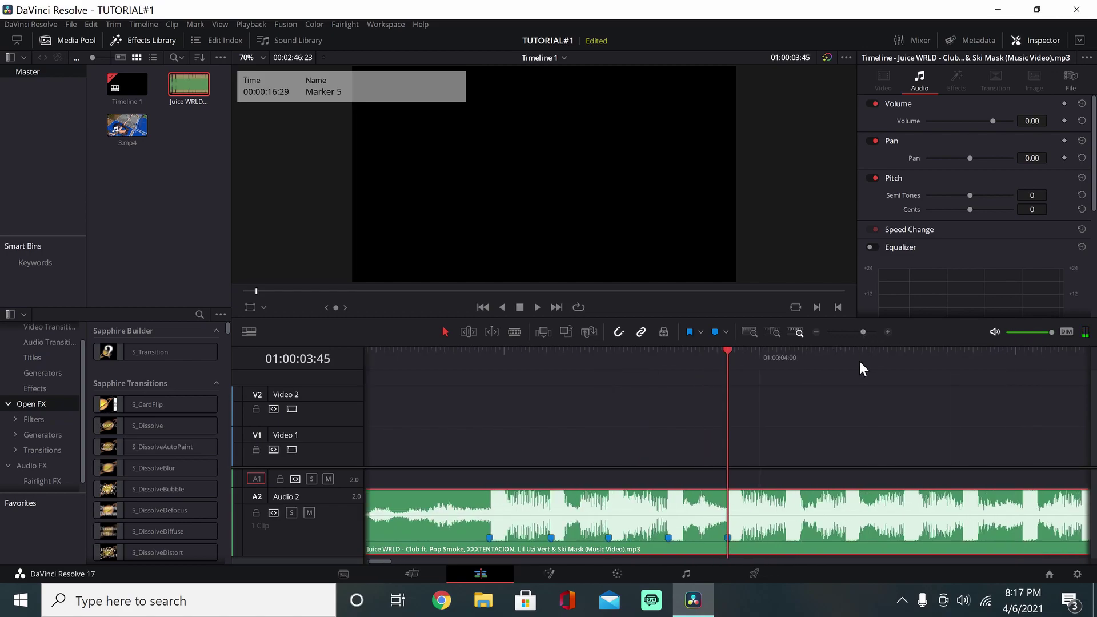
pyautogui.moveTo(733, 352); pyautogui.dragTo(786, 369)
pyautogui.press('m')
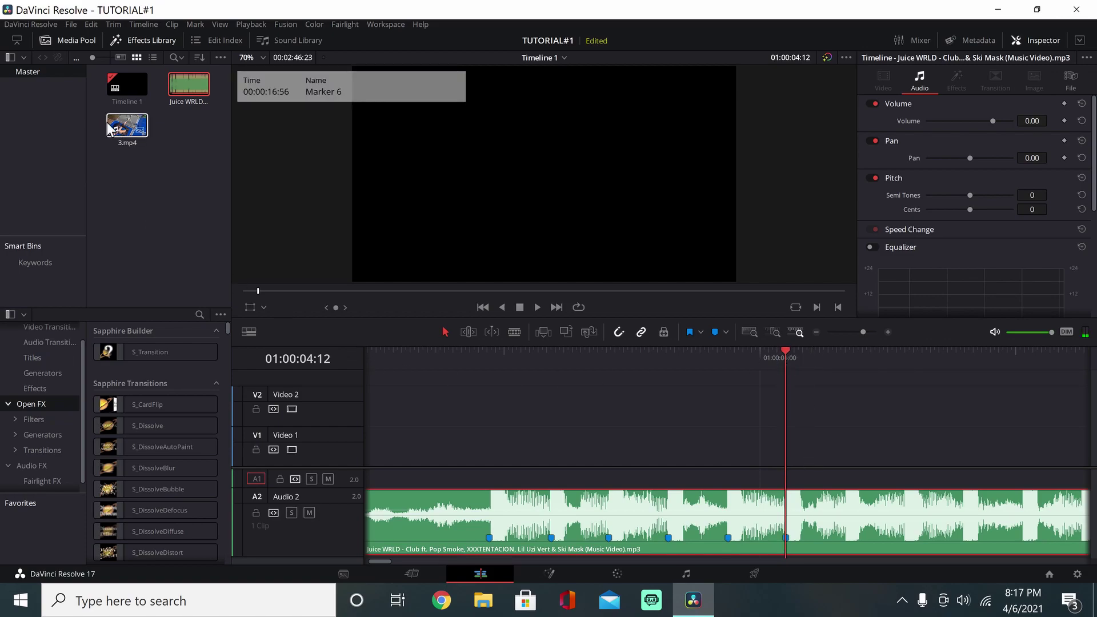
# - Place 3.mp4 at the start of Video 1 and add a clip marker on the gunshot frame at 01:00:04:11
pyautogui.moveTo(127, 126); pyautogui.dragTo(366, 445)
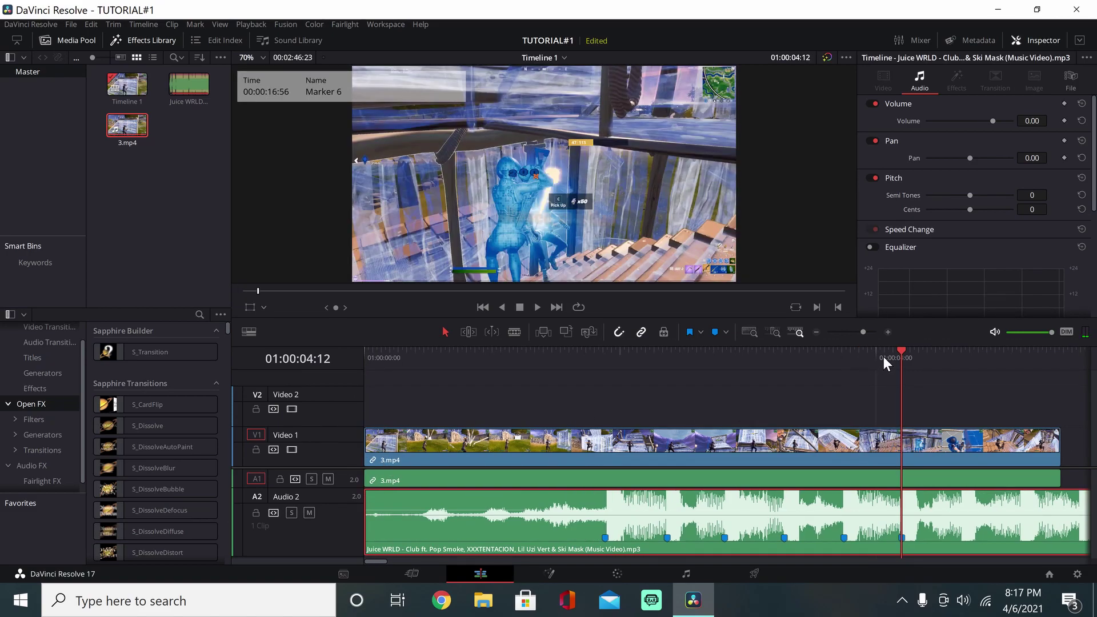
pyautogui.moveTo(902, 349); pyautogui.dragTo(876, 350)
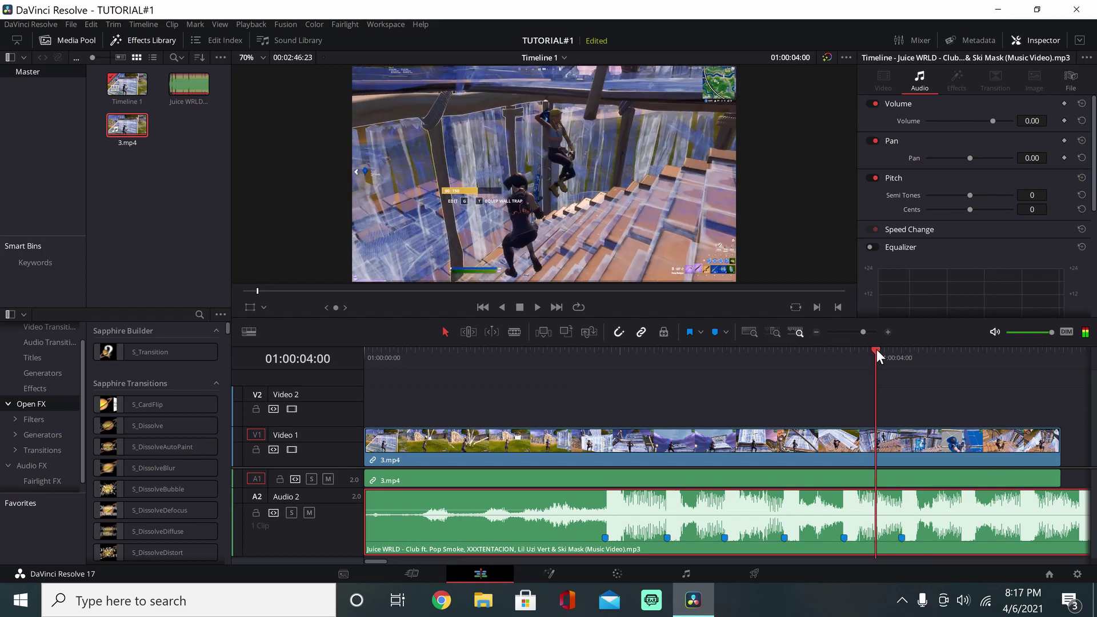
pyautogui.press('Right')
pyautogui.press('Right')
pyautogui.press('Right')
pyautogui.press('Right')
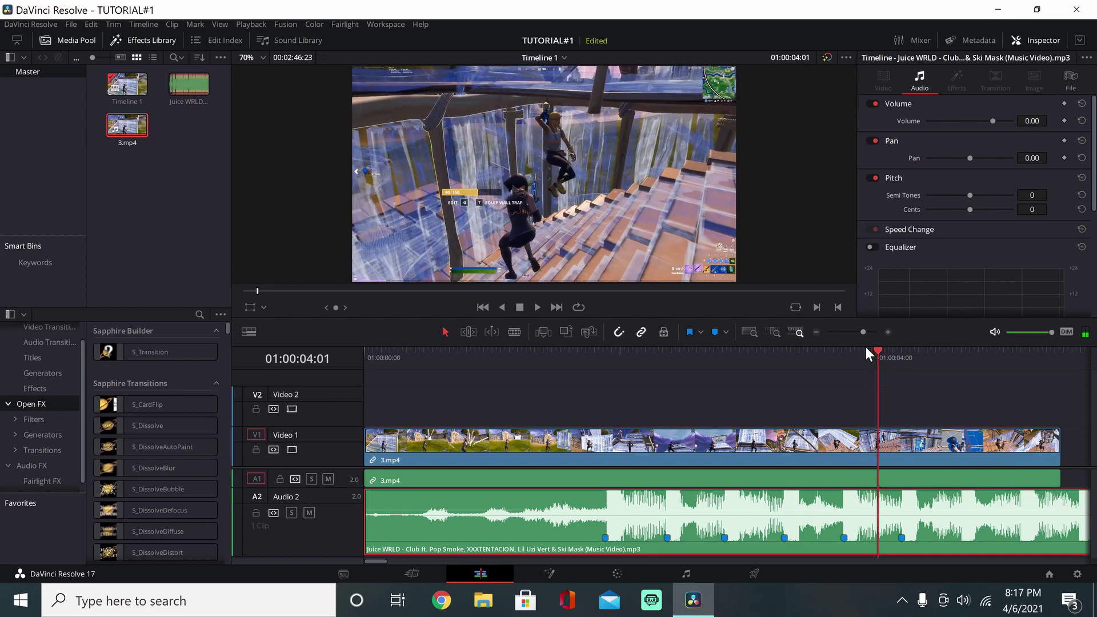
pyautogui.press('Right')
pyautogui.press('Right')
pyautogui.press('Right')
pyautogui.press('Right')
pyautogui.press('Right')
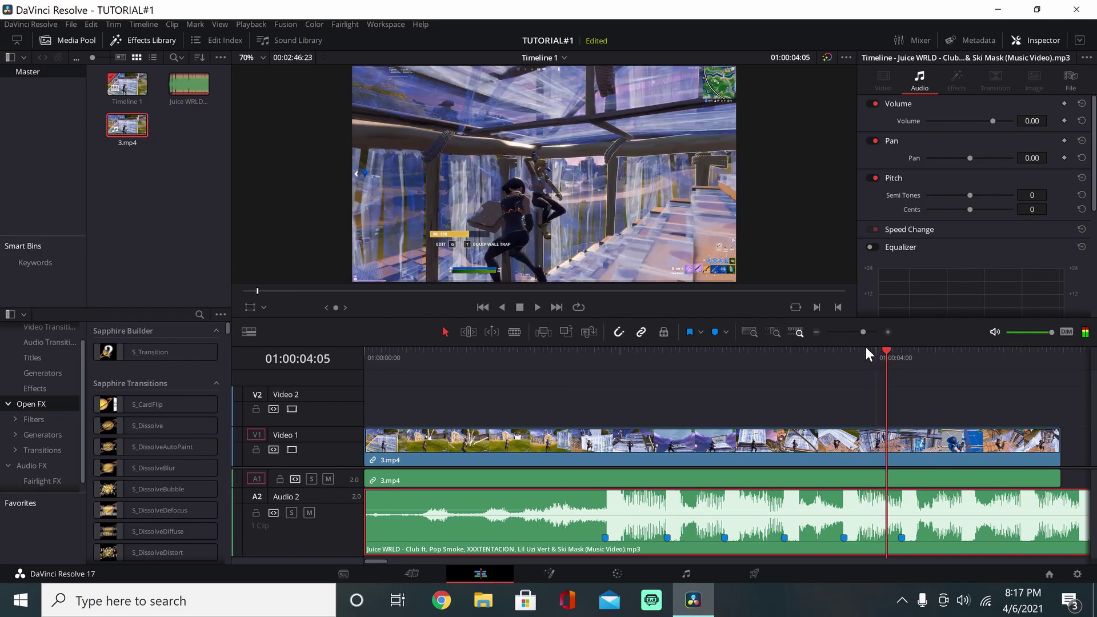
pyautogui.press('Right')
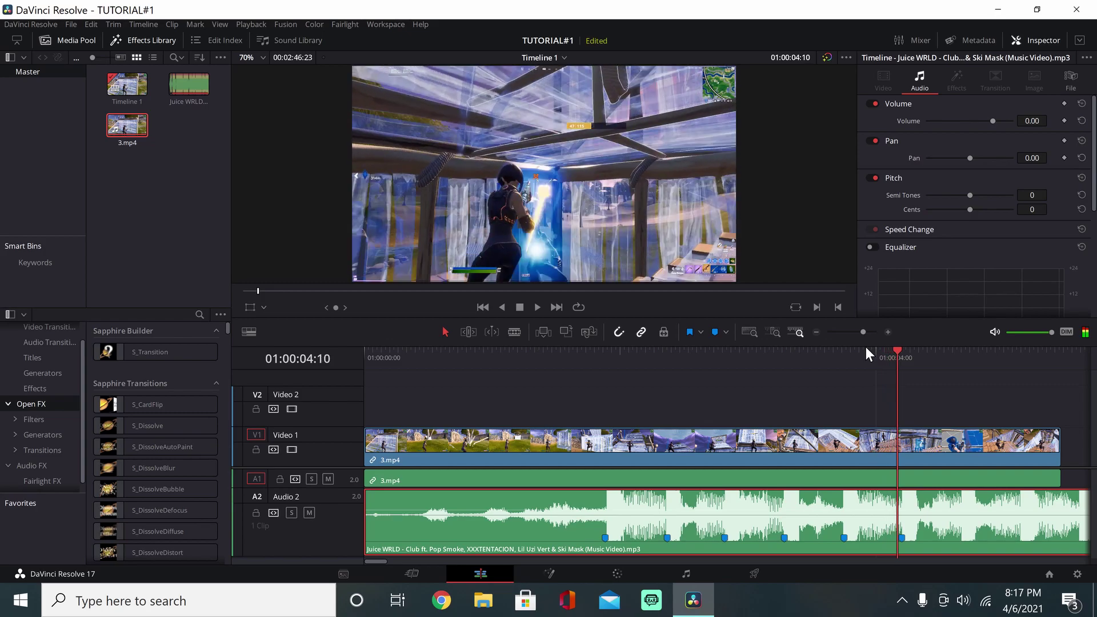
pyautogui.press('Right')
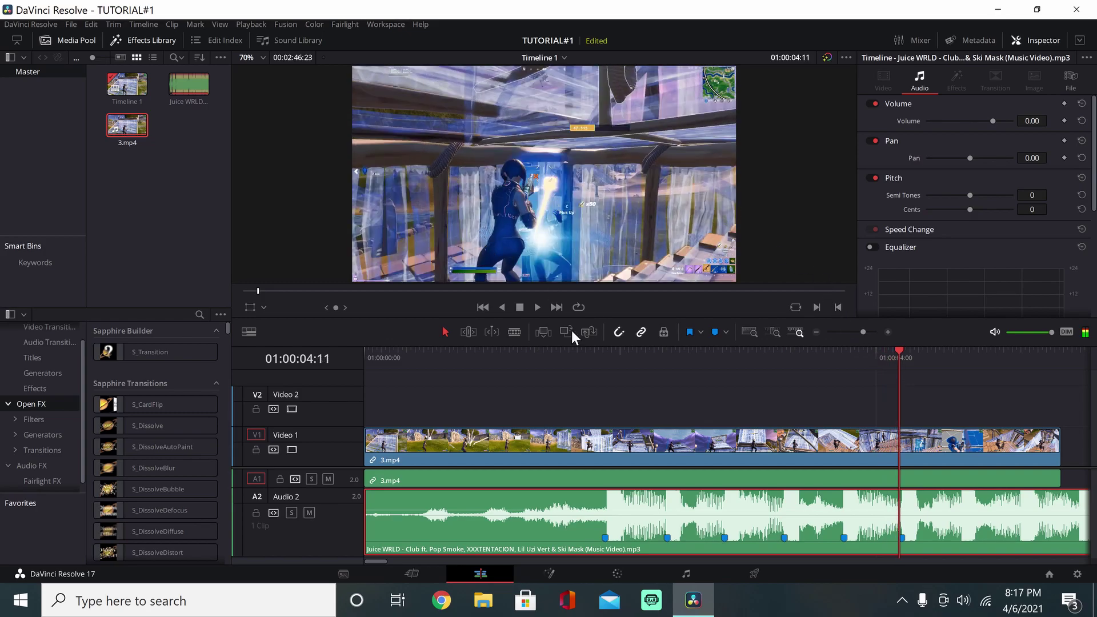
pyautogui.click(859, 446)
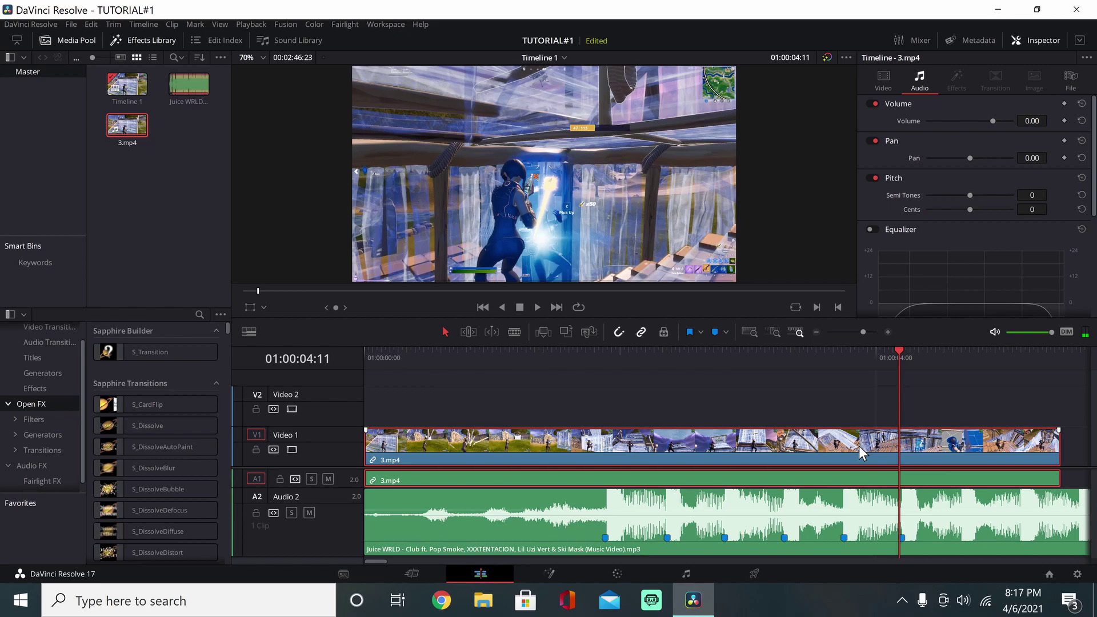
pyautogui.press('m')
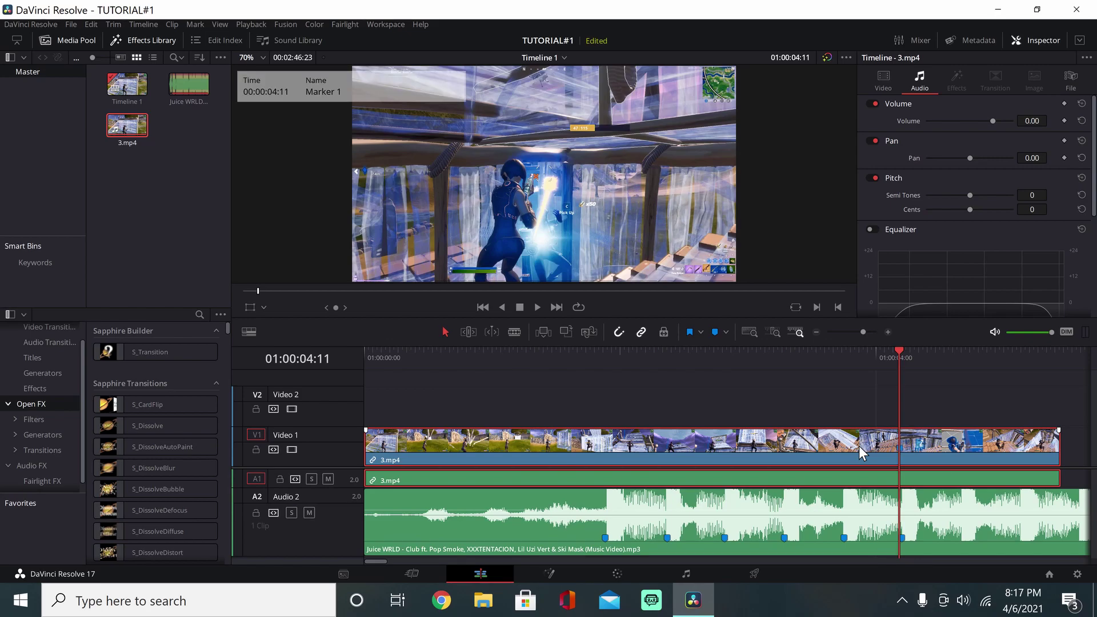
# - Align the gunshot marker of 3.mp4 with the sixth music marker, trimming the music's start to match, and shift both clips to the timeline start
pyautogui.moveTo(848, 442); pyautogui.dragTo(851, 441)
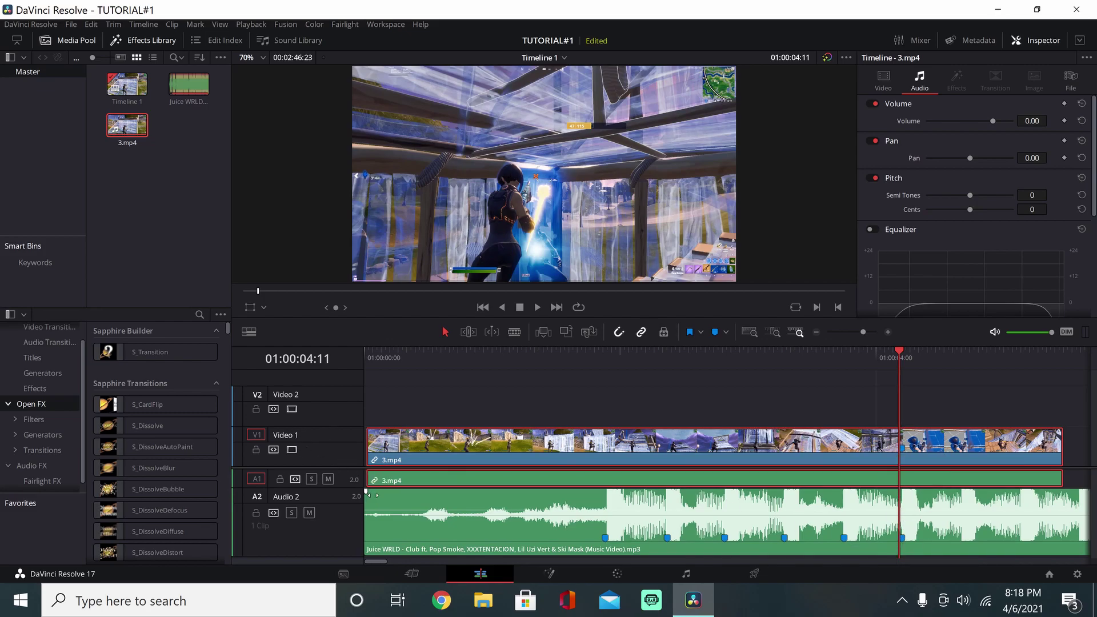
pyautogui.moveTo(373, 506); pyautogui.dragTo(383, 505)
pyautogui.moveTo(427, 370); pyautogui.dragTo(423, 524)
pyautogui.moveTo(450, 447); pyautogui.dragTo(437, 448)
# - Play the timeline from the start to check the gunshot's sync with the beat
pyautogui.moveTo(903, 351); pyautogui.dragTo(342, 365)
pyautogui.press('space')
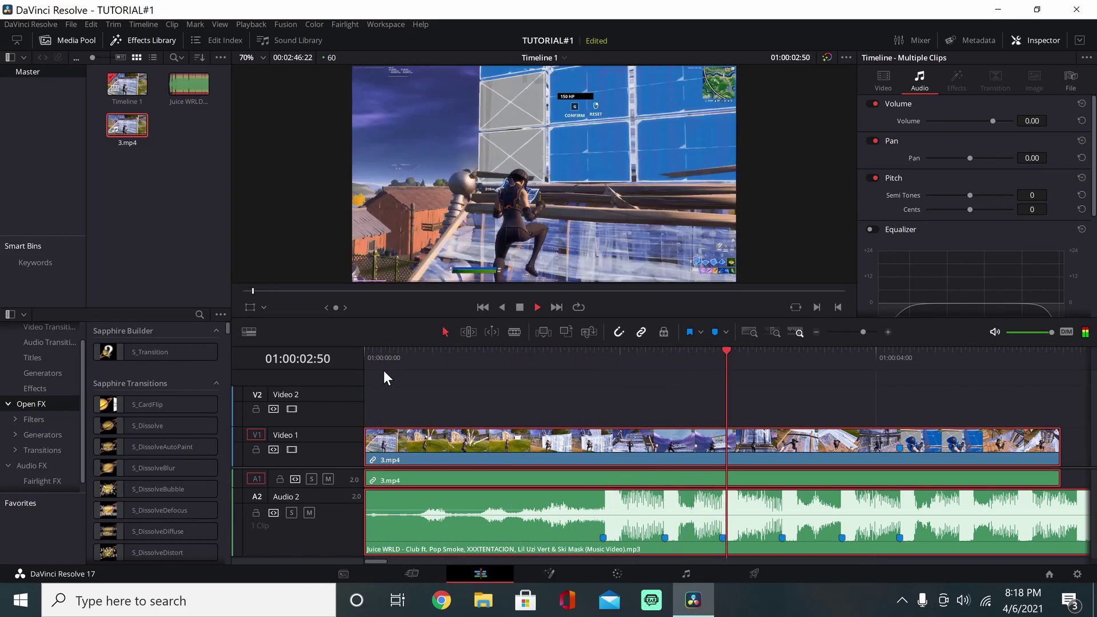
pyautogui.press('space')
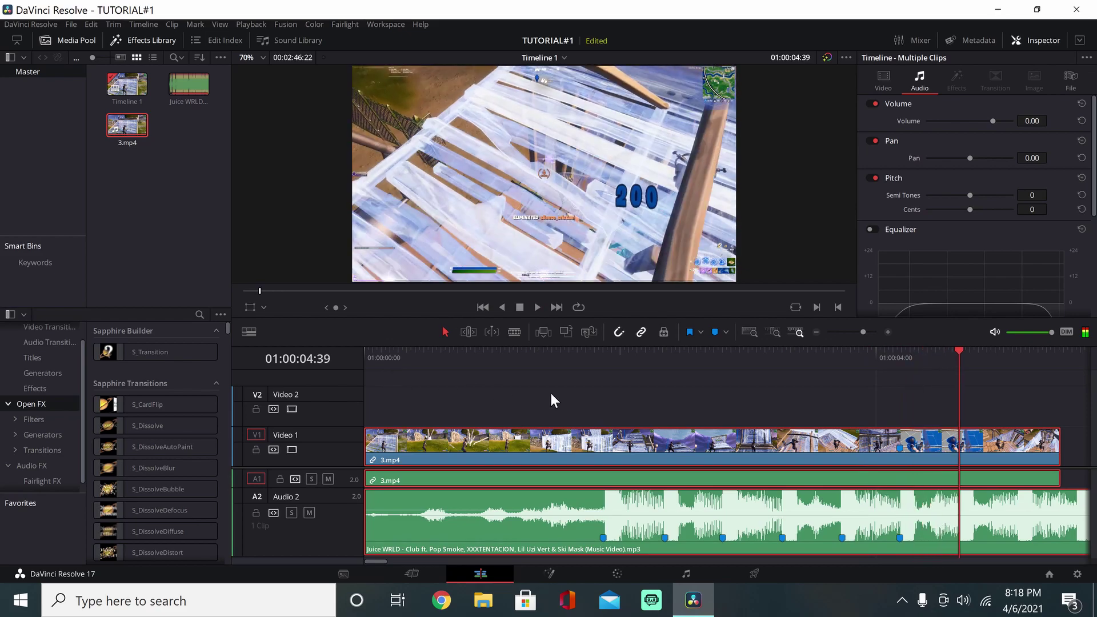
# - Place the playhead on the first music marker at 01:00:01:52 and unlink the 3.mp4 video from its audio
pyautogui.moveTo(959, 350); pyautogui.dragTo(605, 380)
pyautogui.click(564, 437)
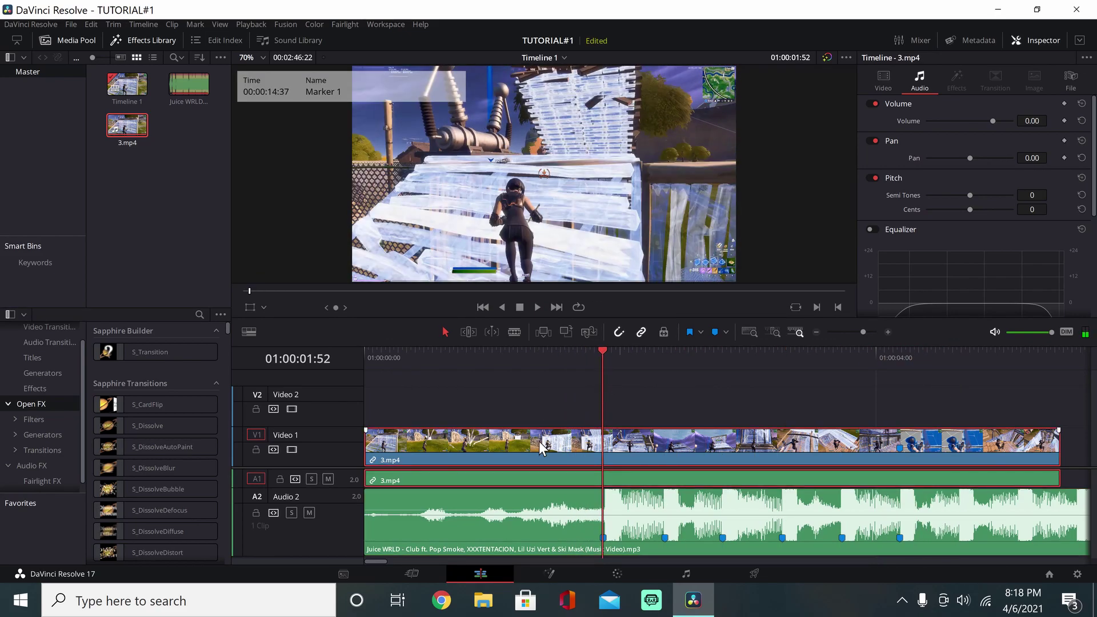
pyautogui.rightClick(568, 443)
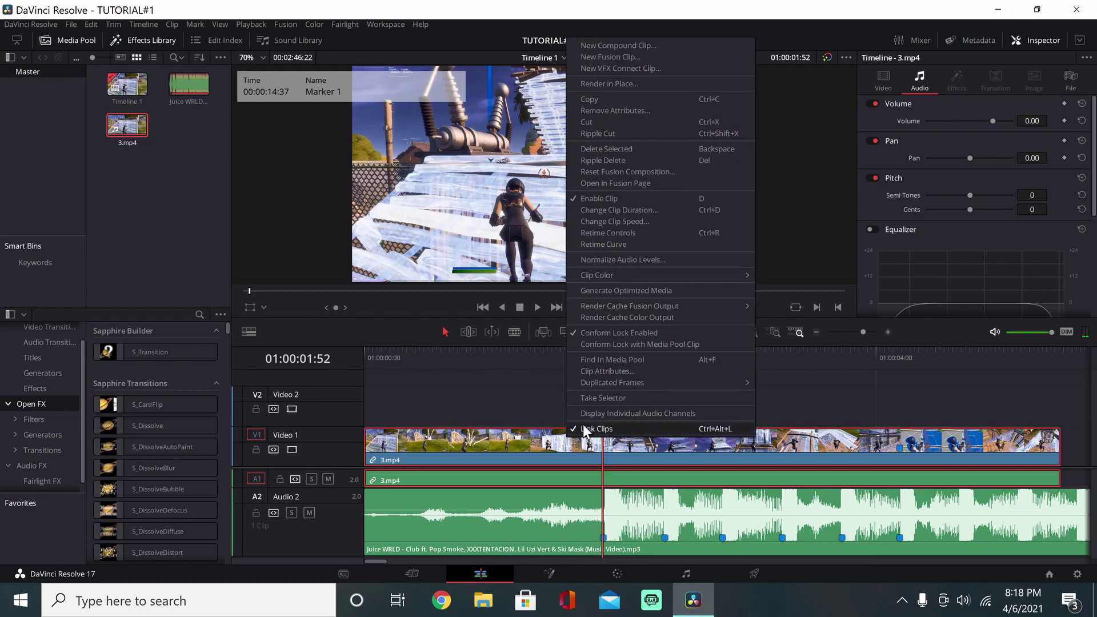
pyautogui.click(584, 429)
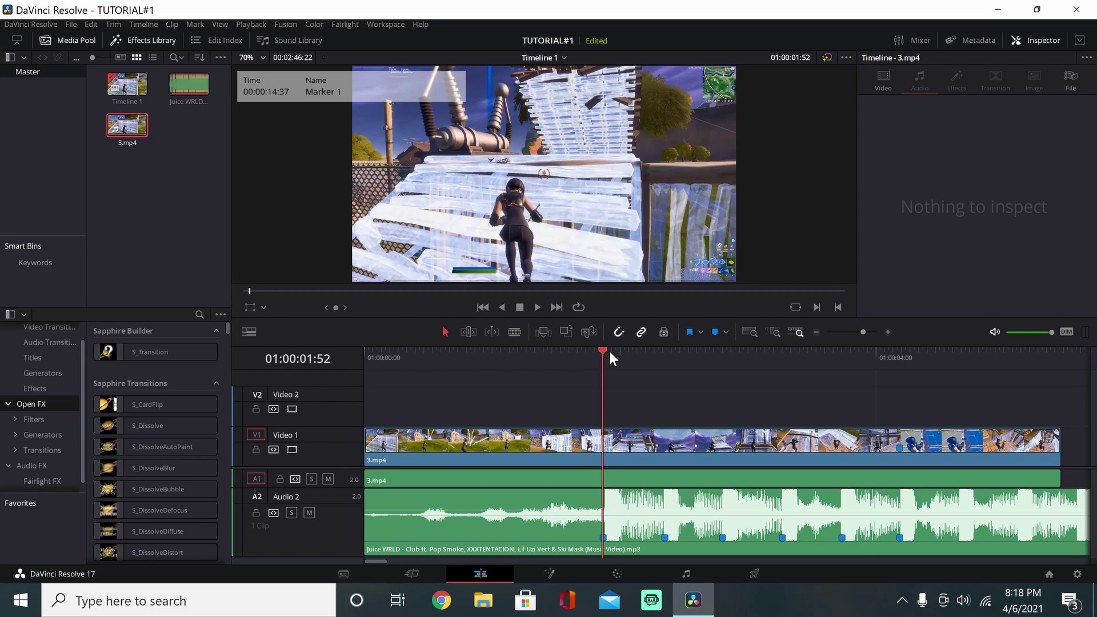
# - Split the 3.mp4 video at the first two music markers, 01:00:01:52 and 01:00:02:21
pyautogui.click(622, 435)
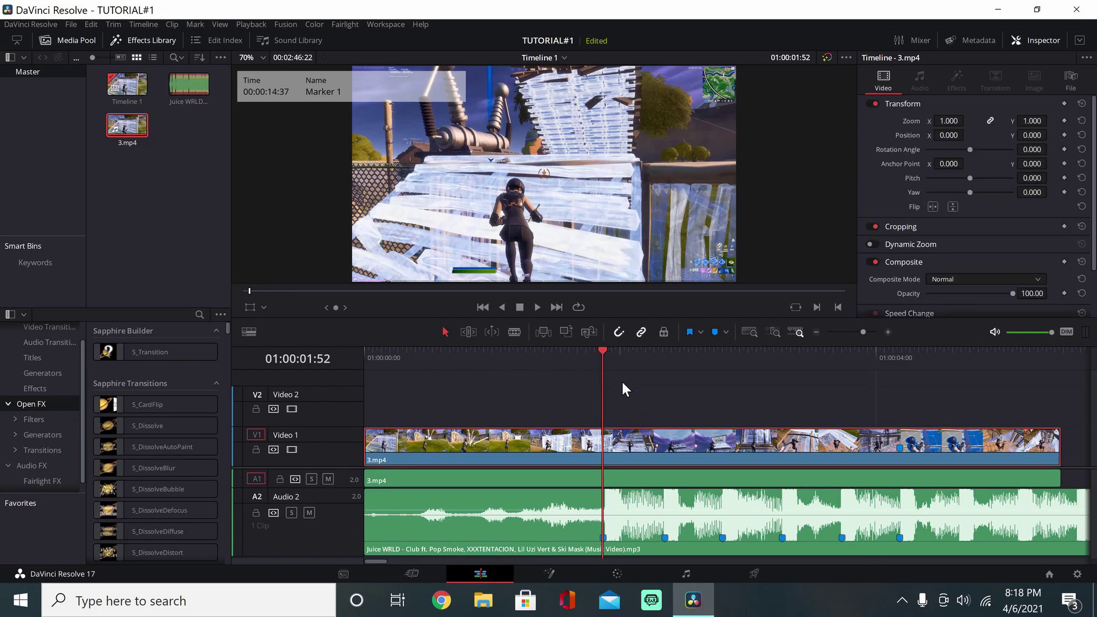
pyautogui.hotkey('ctrl', 'b')
pyautogui.moveTo(604, 349); pyautogui.dragTo(664, 351)
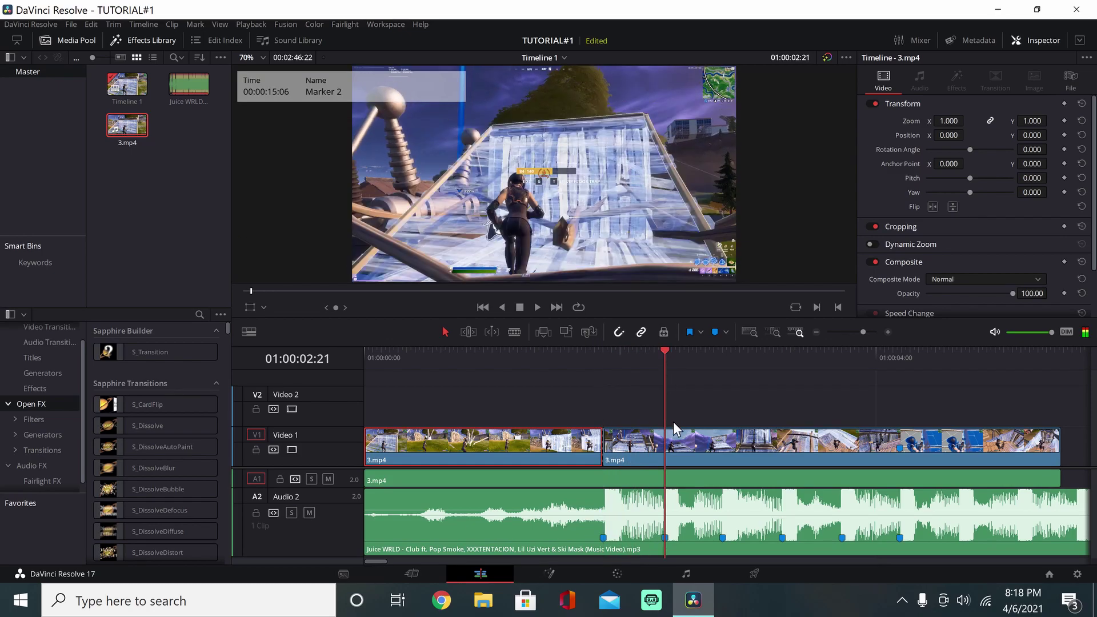
pyautogui.click(674, 439)
pyautogui.hotkey('ctrl', 'b')
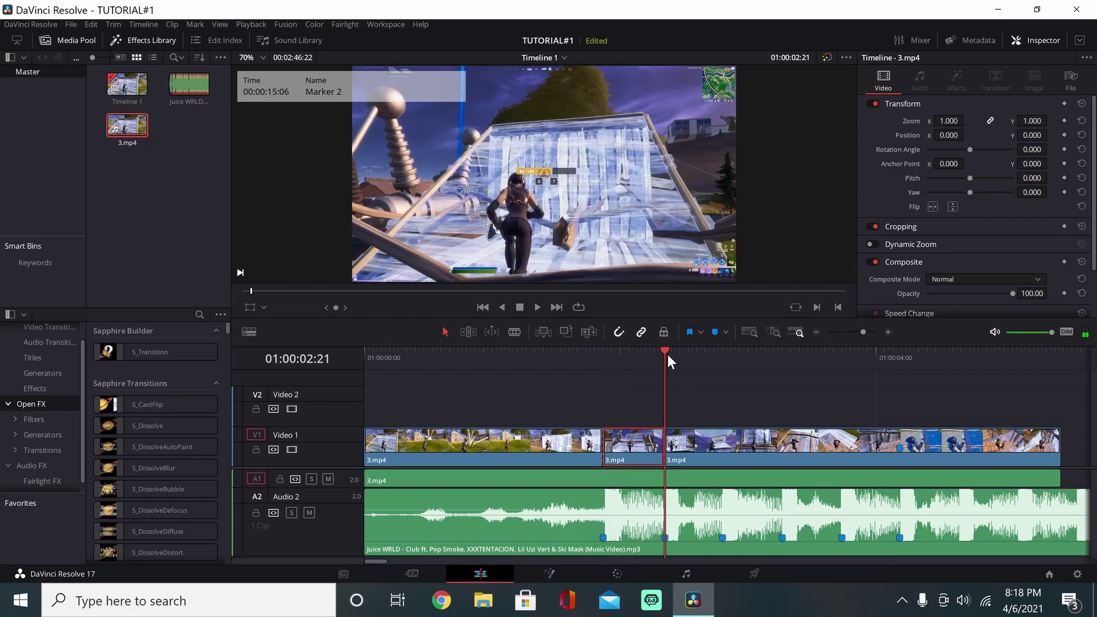
# - Split the 3.mp4 video at the remaining four music markers
pyautogui.moveTo(667, 354)
pyautogui.mouseDown()
pyautogui.moveTo(905, 372)
pyautogui.moveTo(586, 372)
pyautogui.mouseUp()
pyautogui.click(730, 435)
pyautogui.hotkey('ctrl', 'b')
pyautogui.click(816, 443)
pyautogui.hotkey('ctrl', 'b')
pyautogui.click(842, 445)
pyautogui.hotkey('ctrl', 'b')
pyautogui.click(912, 436)
pyautogui.hotkey('ctrl', 'b')
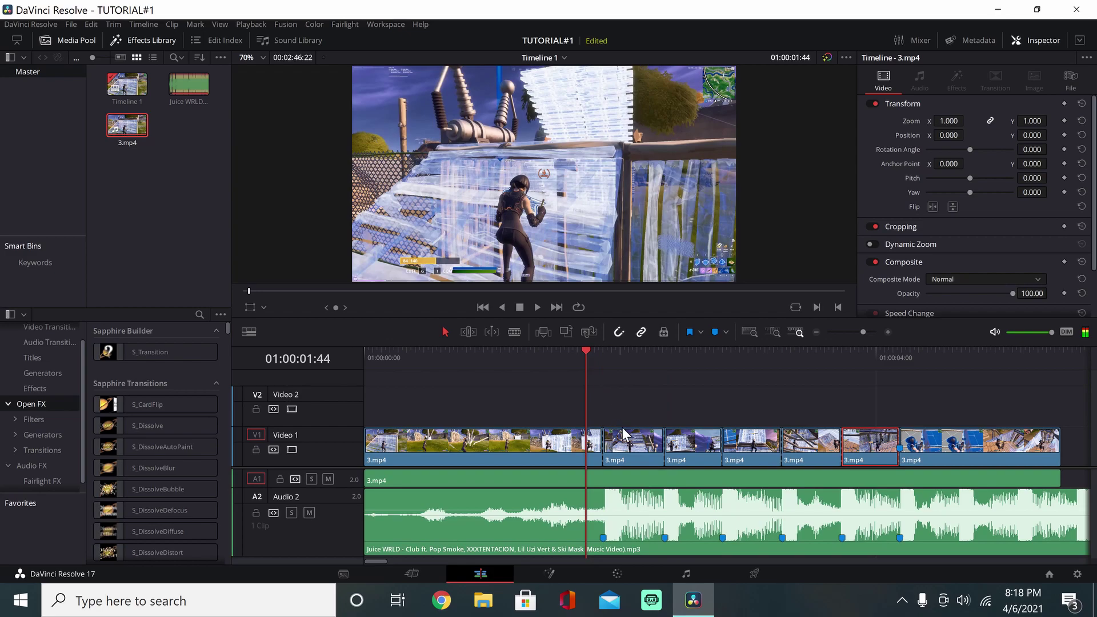
# - Move the 3.mp4 segment after the first music marker up to Video 2 and set its retime speed to 400%
pyautogui.moveTo(623, 428)
pyautogui.mouseDown()
pyautogui.moveTo(632, 433)
pyautogui.moveTo(635, 417)
pyautogui.mouseUp()
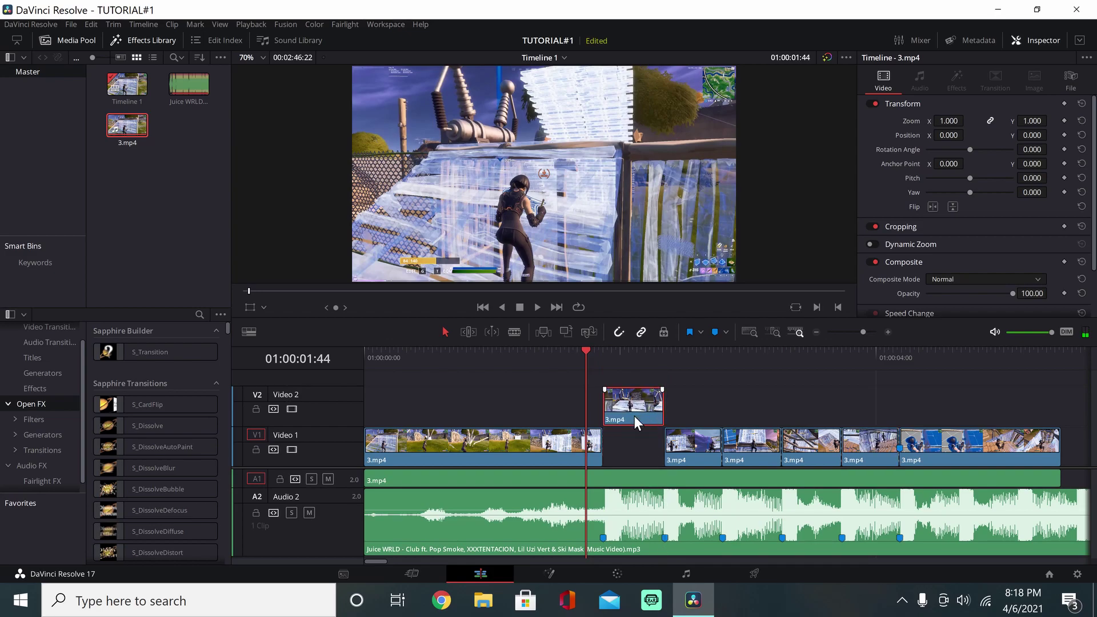
pyautogui.hotkey('ctrl', 'r')
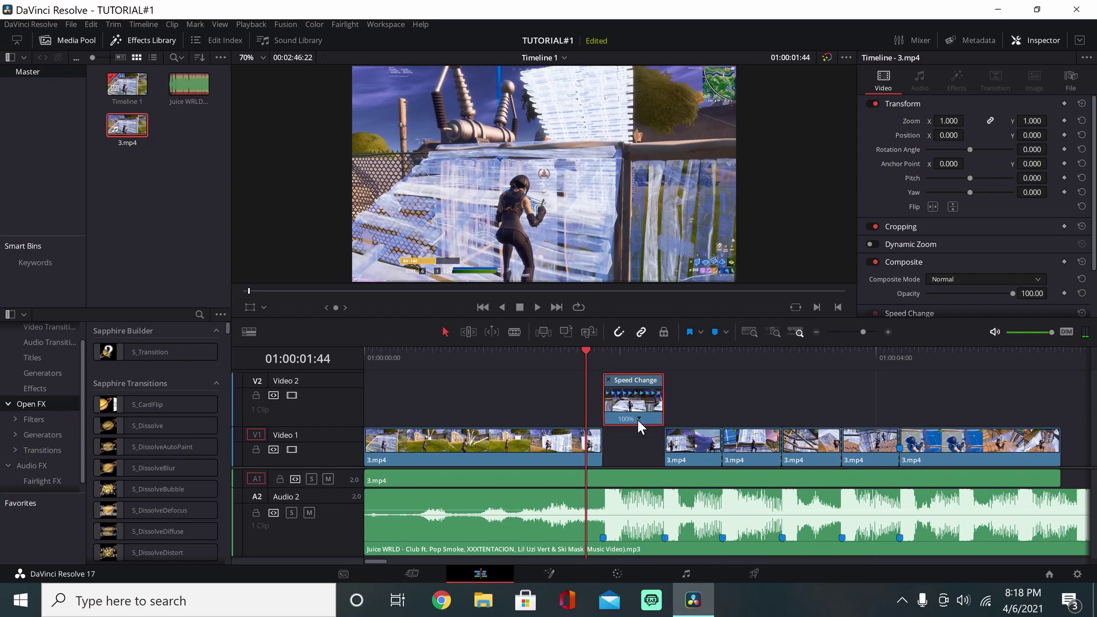
pyautogui.click(638, 420)
pyautogui.moveTo(667, 464)
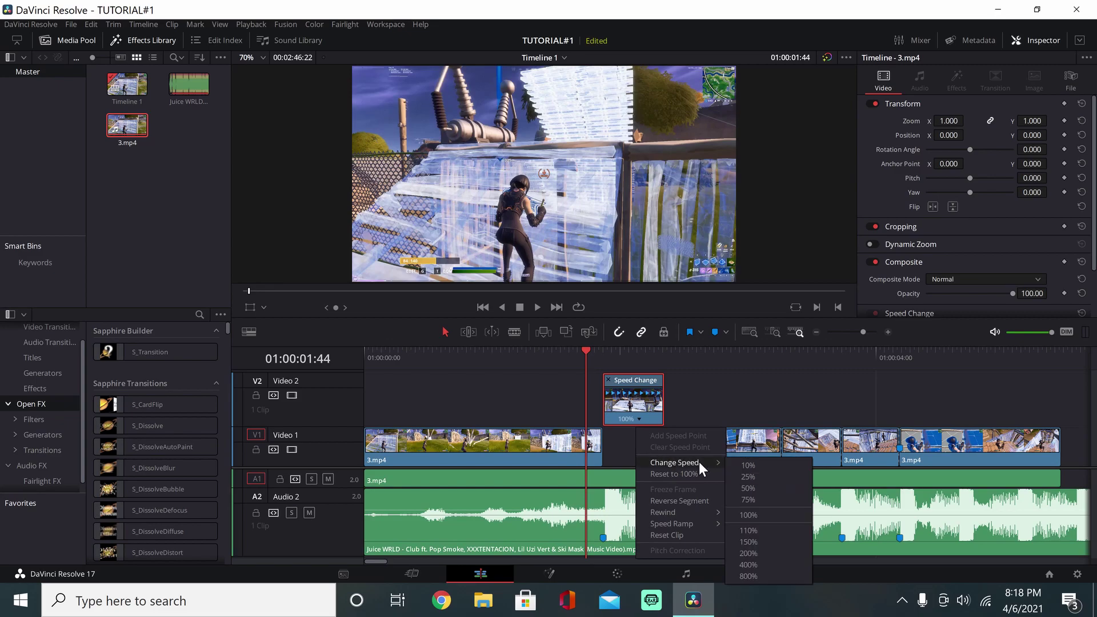
pyautogui.click(749, 565)
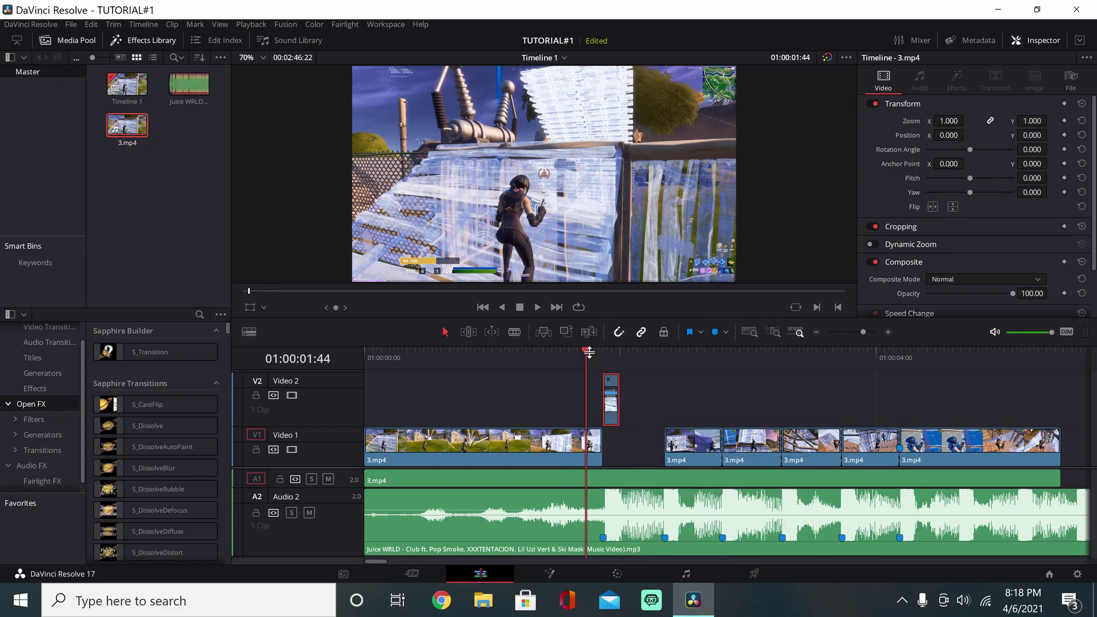
# - Add a speed point to the raised segment at 01:00:01:57, five frames after the first music marker
pyautogui.moveTo(586, 353); pyautogui.dragTo(602, 352)
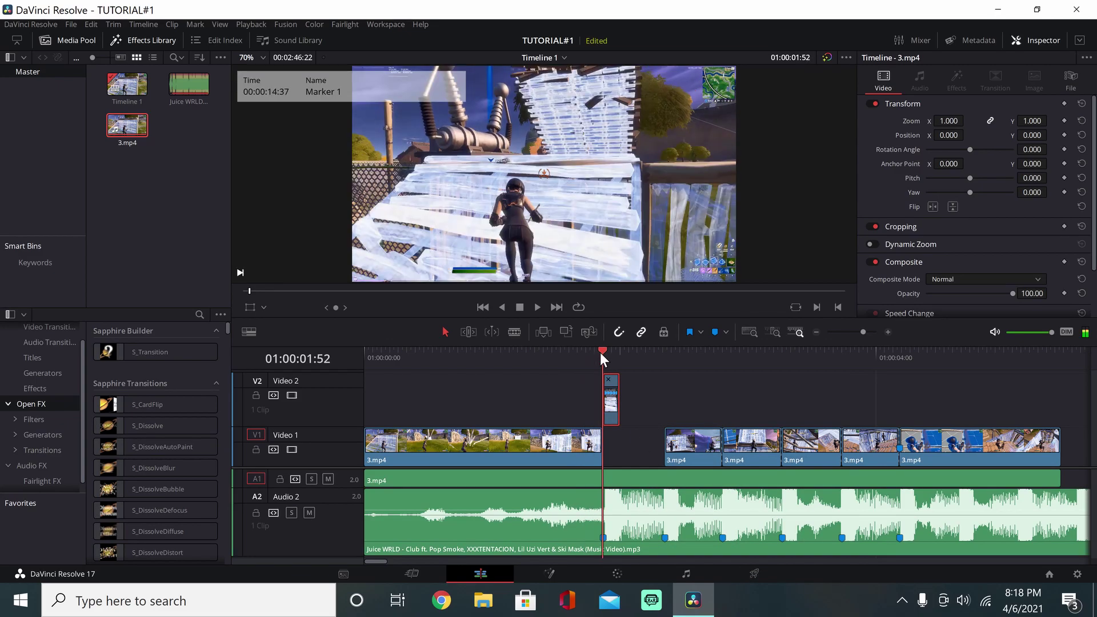
pyautogui.click(871, 332)
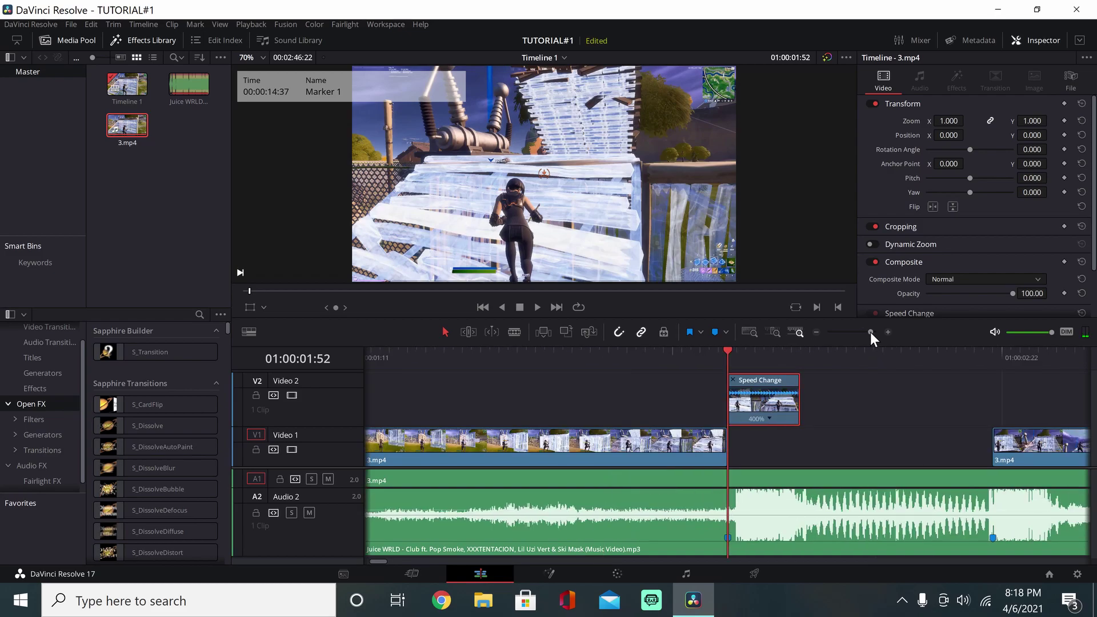
pyautogui.press('space')
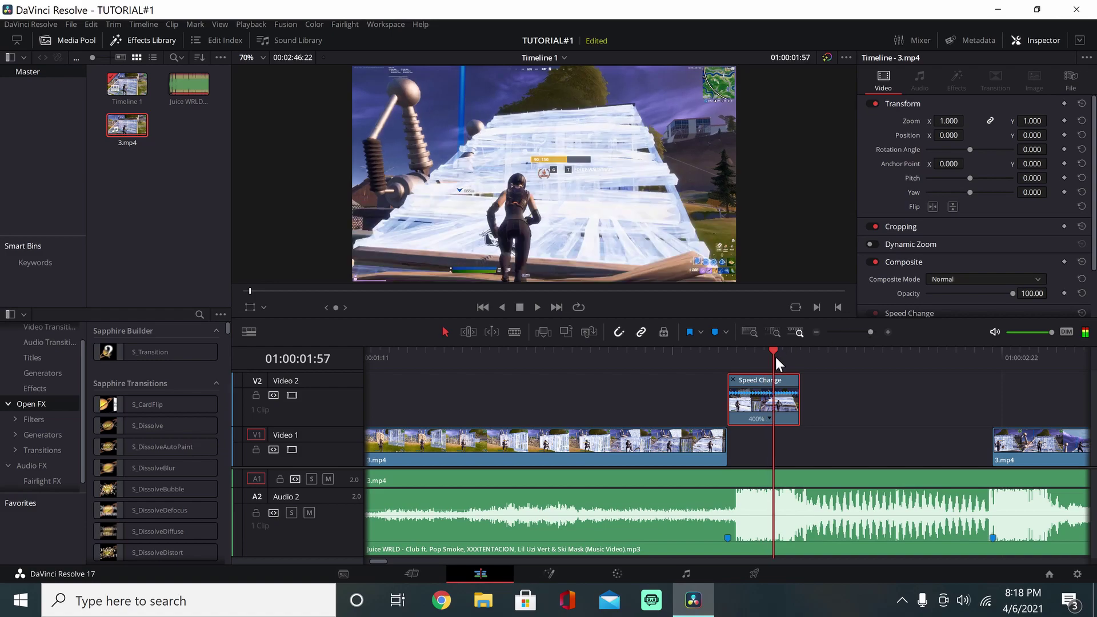
pyautogui.click(770, 419)
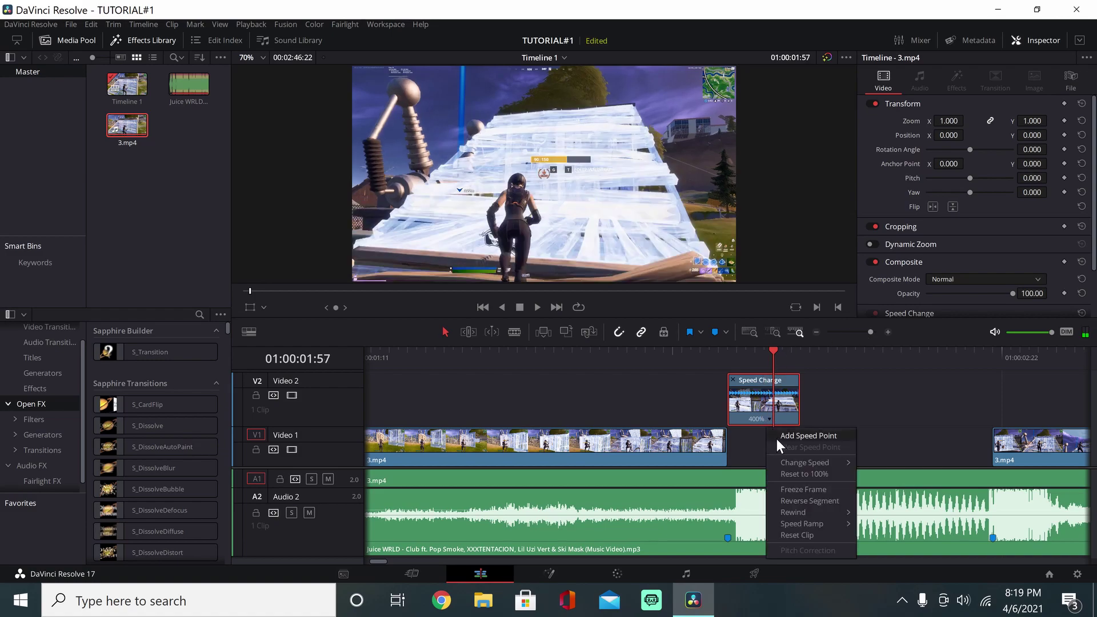
pyautogui.click(777, 438)
# - Slow the part after the speed point to 25%, trim the clip's end to the second marker and return it to Video 1
pyautogui.click(787, 419)
pyautogui.moveTo(802, 462)
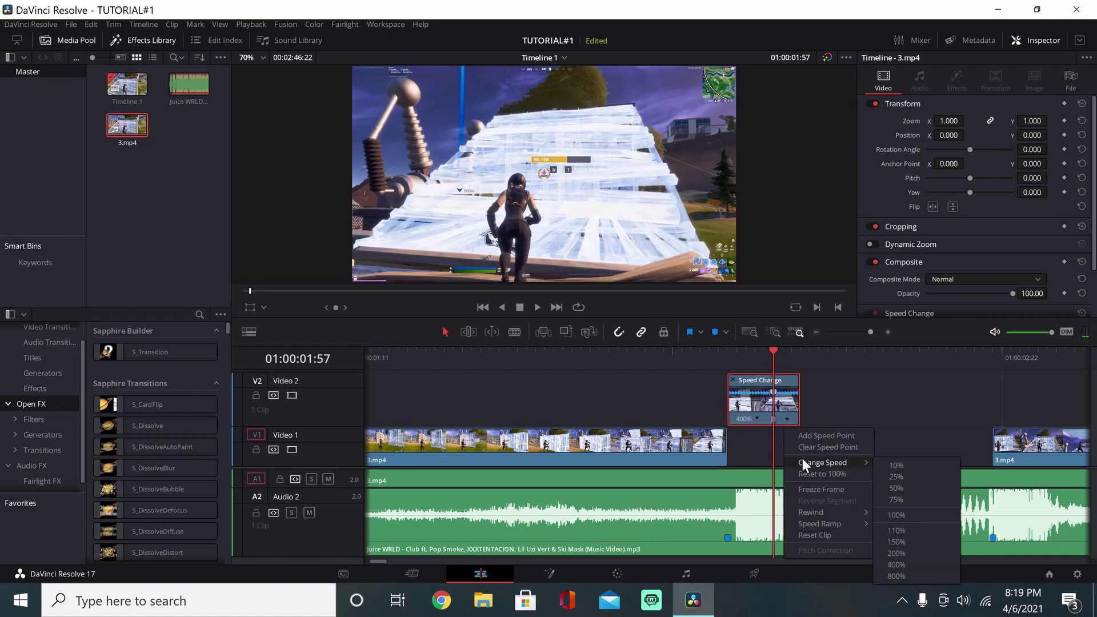
pyautogui.click(884, 476)
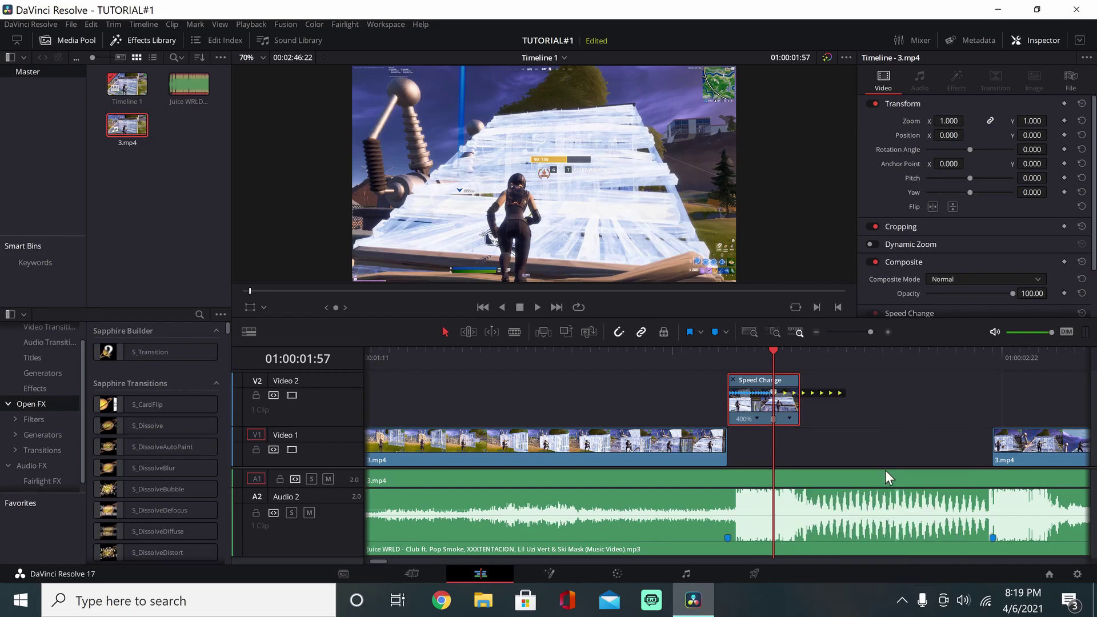
pyautogui.click(866, 333)
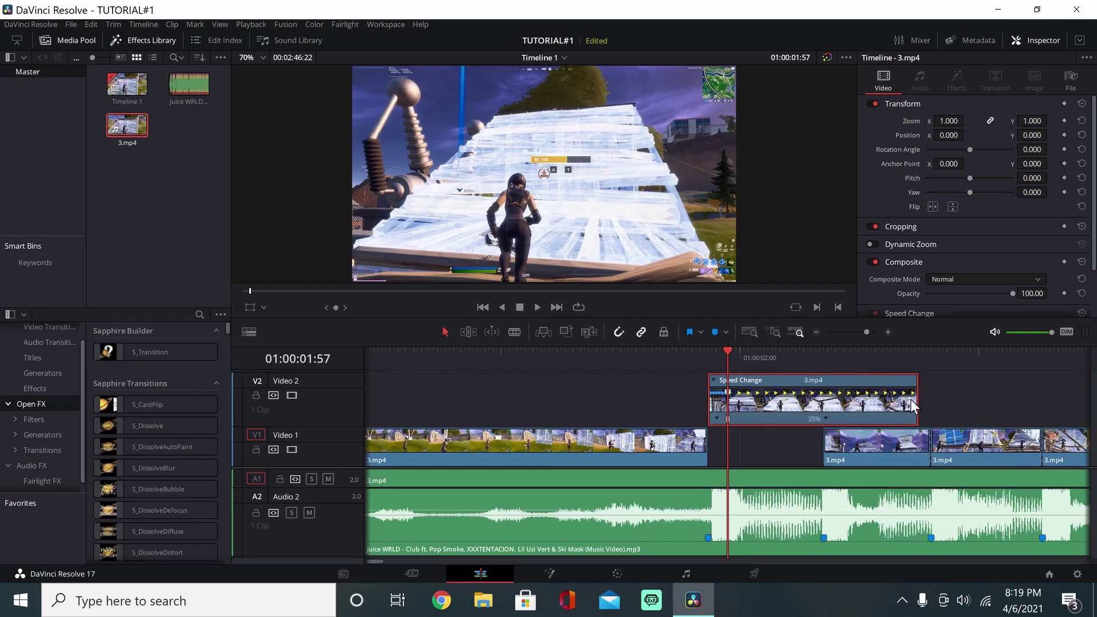
pyautogui.moveTo(915, 406); pyautogui.dragTo(754, 438)
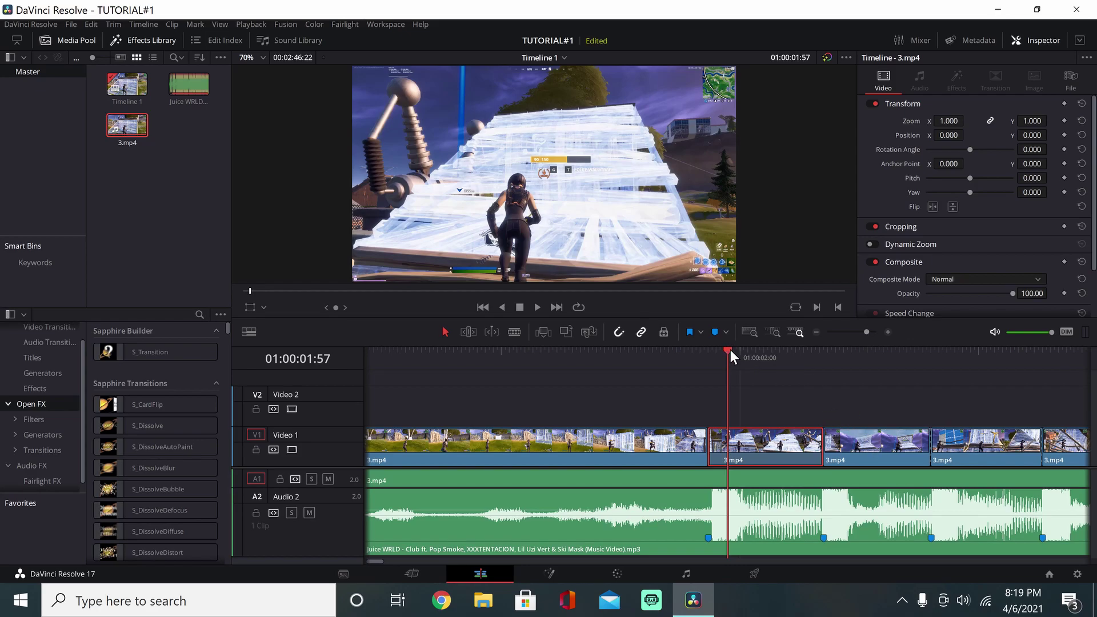
# - Raise the segment starting at the second marker, 01:00:02:21, to Video 2 and set its retime speed to 400%
pyautogui.moveTo(730, 350); pyautogui.dragTo(814, 362)
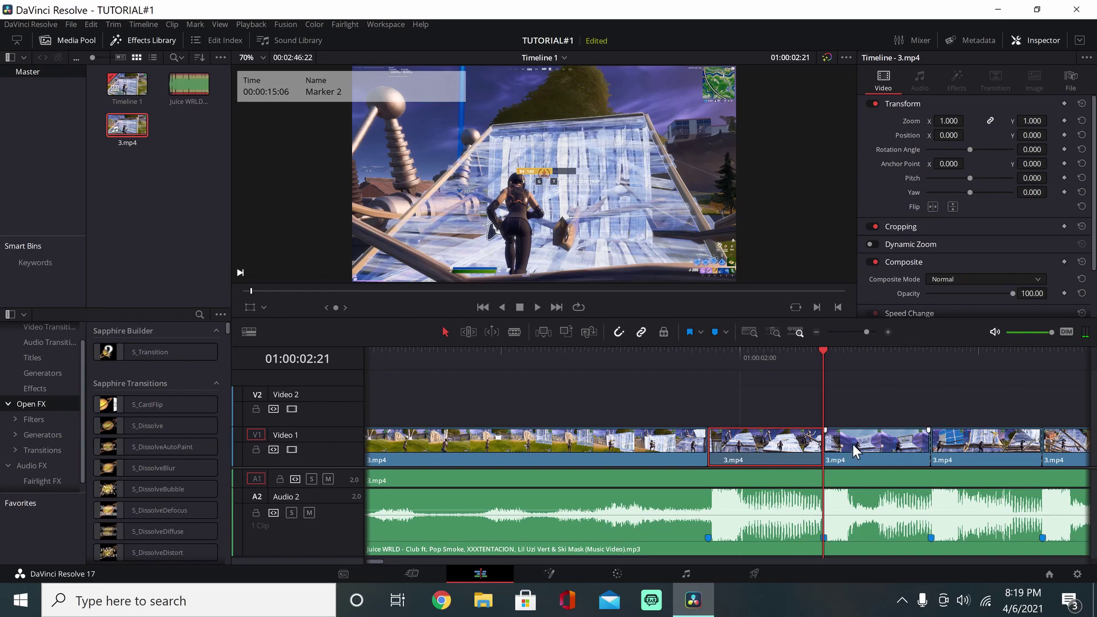
pyautogui.moveTo(853, 444); pyautogui.dragTo(854, 407)
pyautogui.hotkey('ctrl', 'r')
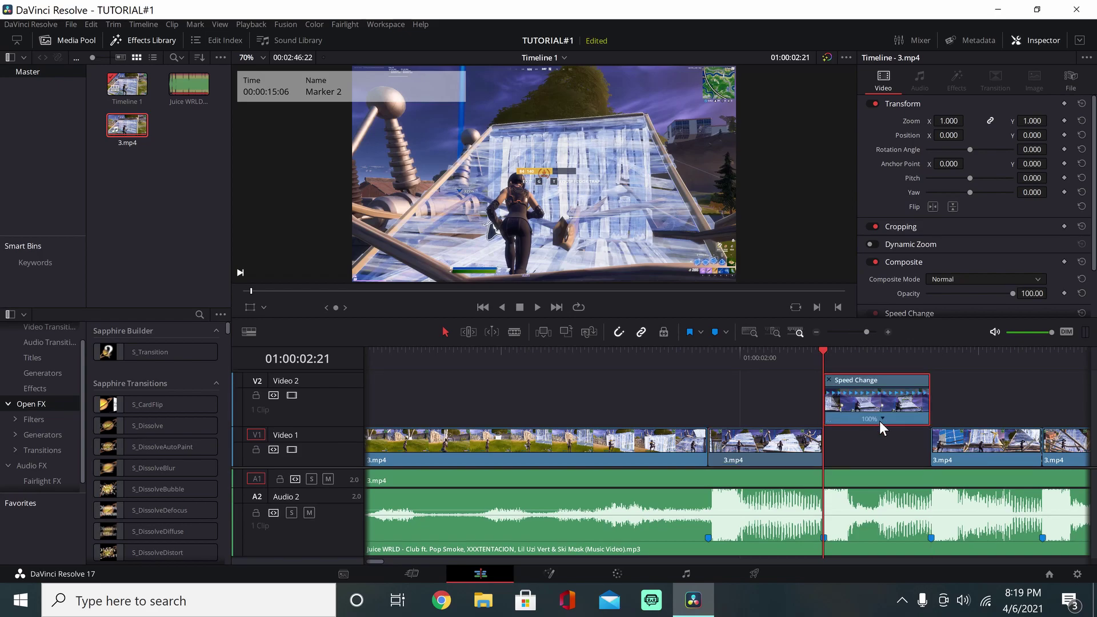
pyautogui.click(879, 421)
pyautogui.moveTo(953, 469)
pyautogui.click(996, 564)
# - Add a speed point to the second marker's segment at 01:00:02:26
pyautogui.moveTo(866, 333); pyautogui.dragTo(875, 334)
pyautogui.moveTo(729, 360); pyautogui.dragTo(869, 333)
pyautogui.click(812, 419)
pyautogui.click(834, 433)
# - Set the part after this speed point to 25%, trim the clip to the third marker and move it back to Video 1
pyautogui.click(868, 419)
pyautogui.moveTo(879, 465)
pyautogui.click(978, 478)
pyautogui.moveTo(948, 413); pyautogui.dragTo(880, 411)
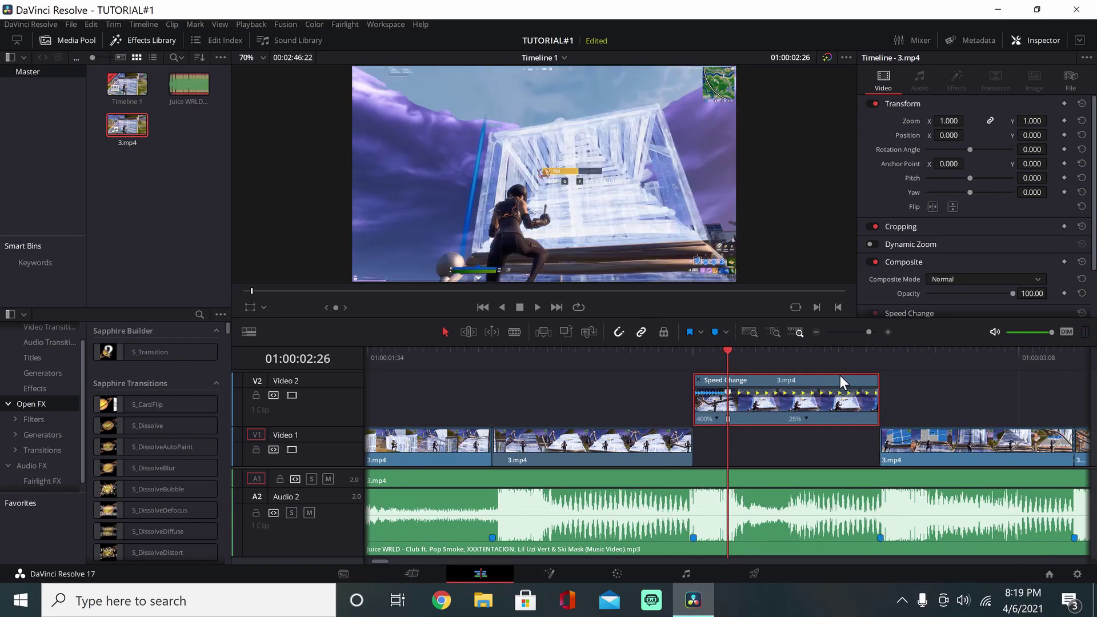
pyautogui.click(701, 379)
pyautogui.moveTo(767, 404); pyautogui.dragTo(769, 447)
# - Lift the segment starting at the third marker, 01:00:02:48, to Video 2 and retime it to 400%
pyautogui.moveTo(769, 360); pyautogui.dragTo(881, 360)
pyautogui.click(923, 451)
pyautogui.moveTo(924, 450); pyautogui.dragTo(925, 411)
pyautogui.hotkey('ctrl', 'r')
pyautogui.click(983, 419)
pyautogui.moveTo(996, 465)
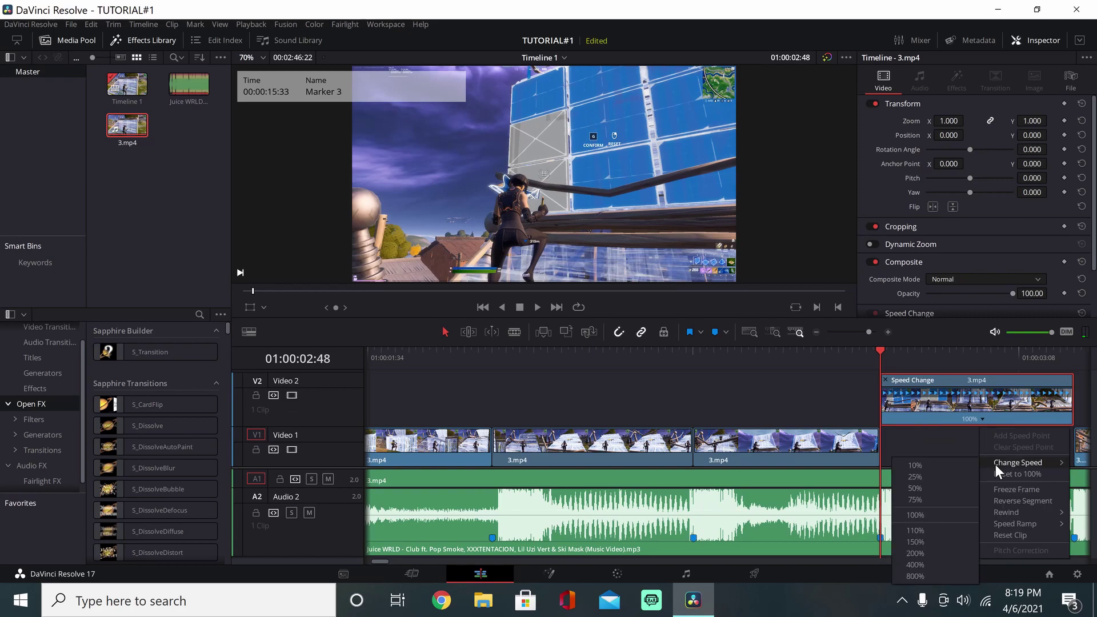
pyautogui.click(927, 565)
# - Add a speed point to the raised segment five frames after the third marker
pyautogui.press('Right')
pyautogui.press('Right')
pyautogui.press('Right')
pyautogui.press('Right')
pyautogui.press('Right')
pyautogui.moveTo(869, 332); pyautogui.dragTo(866, 332)
pyautogui.click(710, 419)
pyautogui.click(734, 436)
# - Slow the remainder of the third marker's segment to 25%, trim it to the fourth marker and put it back on Video 1
pyautogui.click(746, 419)
pyautogui.moveTo(795, 463)
pyautogui.click(855, 478)
pyautogui.moveTo(835, 407); pyautogui.dragTo(781, 443)
pyautogui.click(717, 420)
# - Move the segment starting at the fourth marker, 01:00:03:16, to Video 2 and set its speed to 400%
pyautogui.moveTo(728, 359); pyautogui.dragTo(808, 360)
pyautogui.moveTo(828, 447); pyautogui.dragTo(831, 408)
pyautogui.hotkey('ctrl', 'r')
pyautogui.click(862, 420)
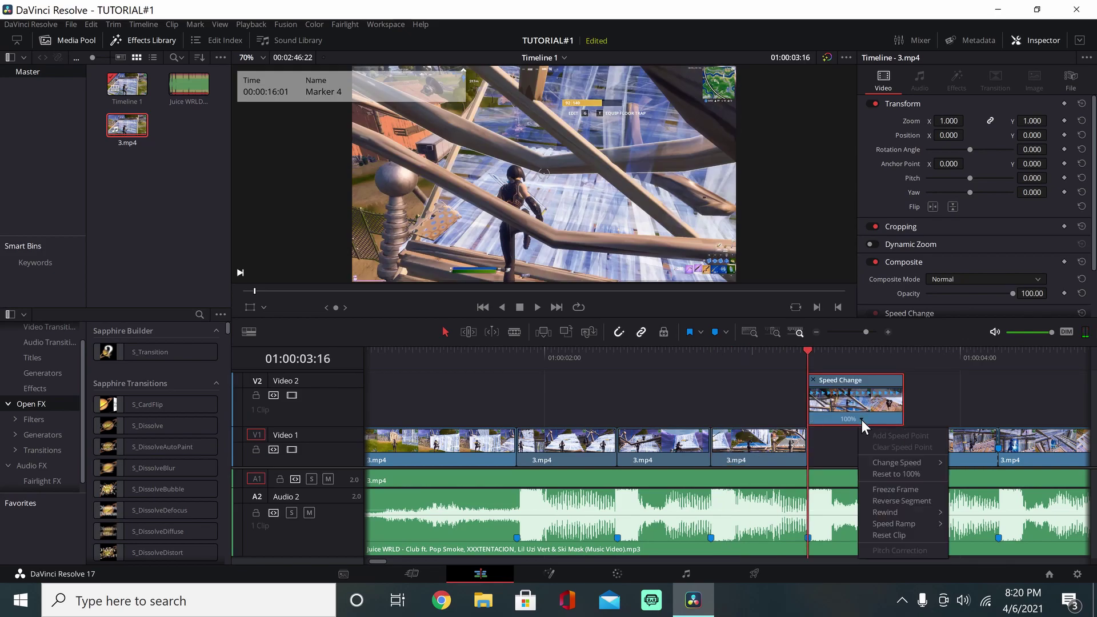
pyautogui.moveTo(892, 463)
pyautogui.click(968, 566)
# - Add a speed point at 01:00:03:21 in the fourth marker's segment
pyautogui.moveTo(867, 332); pyautogui.dragTo(865, 333)
pyautogui.press('Right')
pyautogui.press('Right')
pyautogui.press('Right')
pyautogui.press('Right')
pyautogui.press('Right')
pyautogui.click(787, 419)
pyautogui.click(812, 436)
# - Set the fourth marker's segment to 25% after its speed point, trim it to the fifth marker and return it to Video 1
pyautogui.click(824, 419)
pyautogui.click(923, 478)
pyautogui.moveTo(816, 406)
pyautogui.mouseDown()
pyautogui.moveTo(794, 406)
pyautogui.moveTo(770, 443)
pyautogui.moveTo(829, 405)
pyautogui.mouseUp()
pyautogui.click(719, 420)
# - Place the segment between the fifth and sixth markers on Video 2 and retime it to 400%
pyautogui.hotkey('ctrl', 'r')
pyautogui.click(835, 419)
pyautogui.moveTo(897, 463)
pyautogui.click(968, 566)
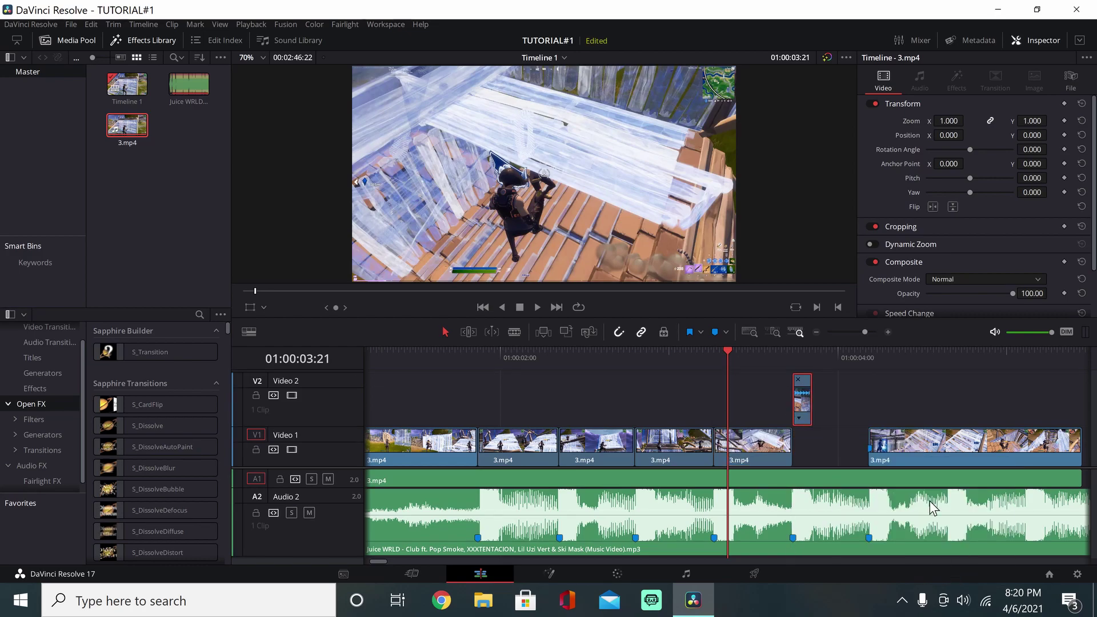
# - Add a speed point to the fifth marker's segment at 01:00:03:49, five frames after the marker
pyautogui.moveTo(775, 362); pyautogui.dragTo(793, 360)
pyautogui.moveTo(865, 332); pyautogui.dragTo(869, 332)
pyautogui.press('Right')
pyautogui.press('Right')
pyautogui.press('Right')
pyautogui.press('Right')
pyautogui.press('Right')
pyautogui.click(812, 419)
pyautogui.click(837, 436)
# - Slow the fifth marker's segment to 25% after its speed point, trim it to the sixth marker and return it to Video 1
pyautogui.click(867, 419)
pyautogui.moveTo(918, 463)
pyautogui.click(967, 477)
pyautogui.moveTo(946, 401); pyautogui.dragTo(822, 443)
# - Play the timeline from the start to check the speed ramps against the music, then return the playhead to 01:00:00:00
pyautogui.moveTo(864, 334); pyautogui.dragTo(862, 333)
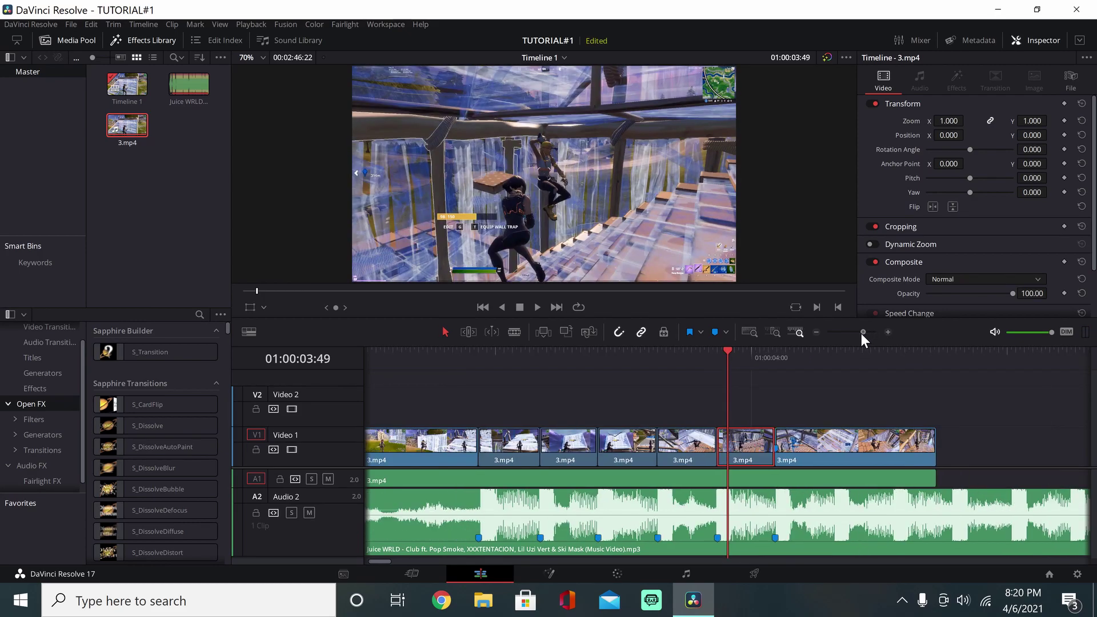
pyautogui.moveTo(663, 352); pyautogui.dragTo(362, 347)
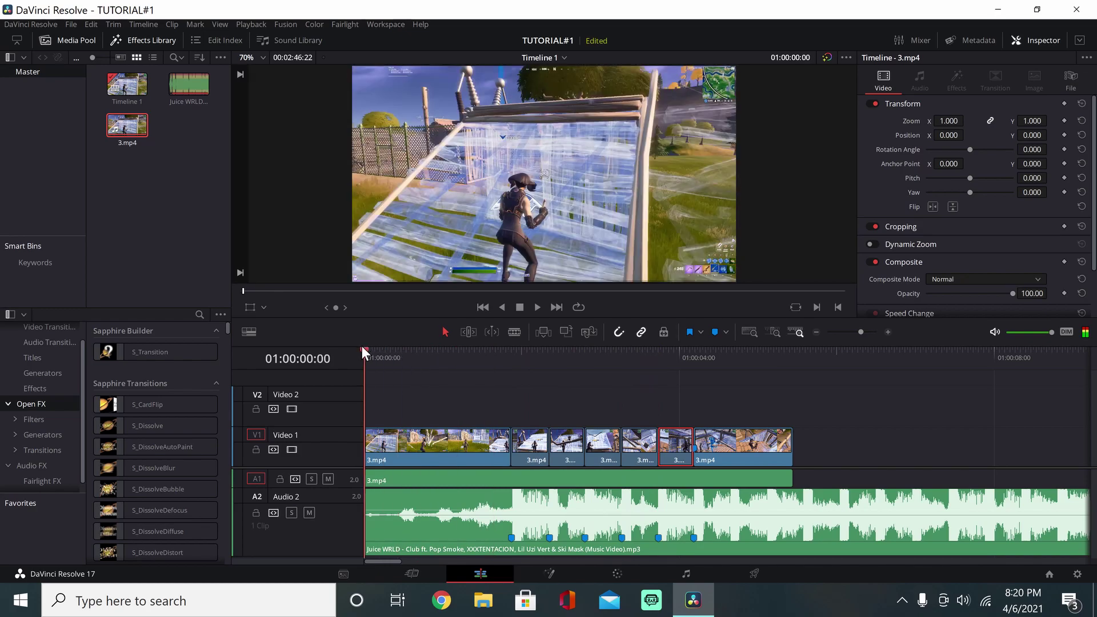
pyautogui.press('space')
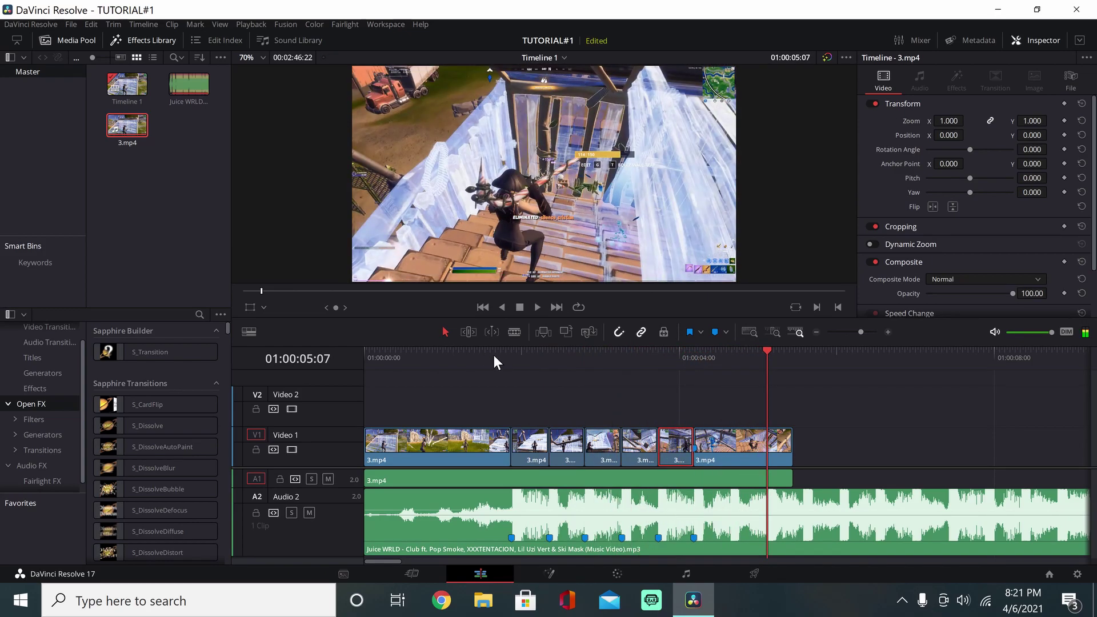
pyautogui.click(628, 372)
pyautogui.moveTo(769, 349); pyautogui.dragTo(371, 365)
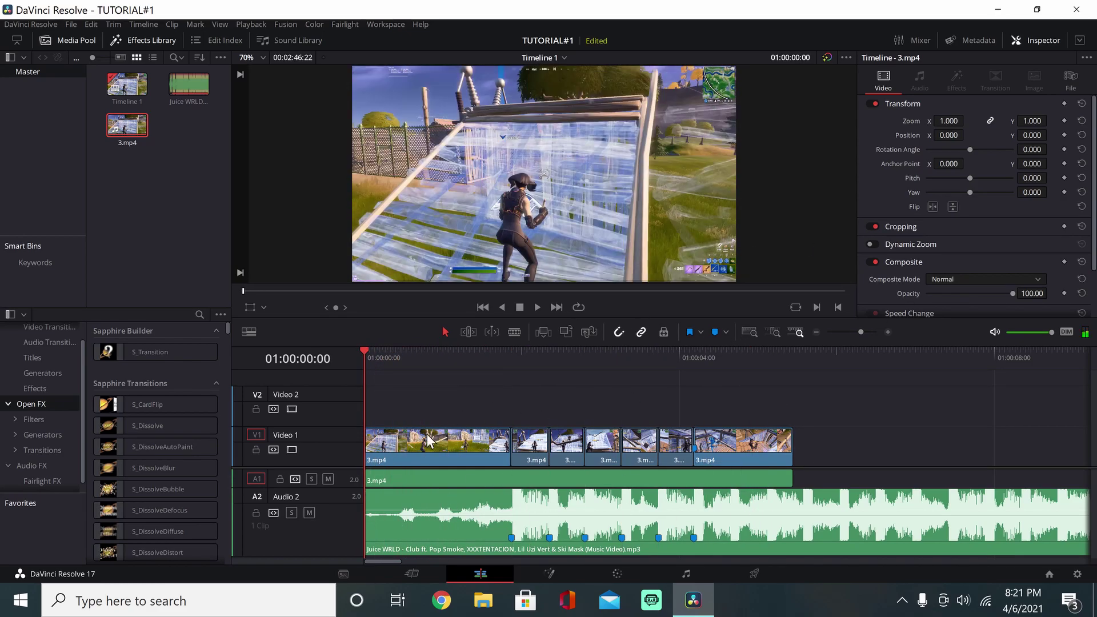
pyautogui.rightClick(532, 448)
pyautogui.click(443, 383)
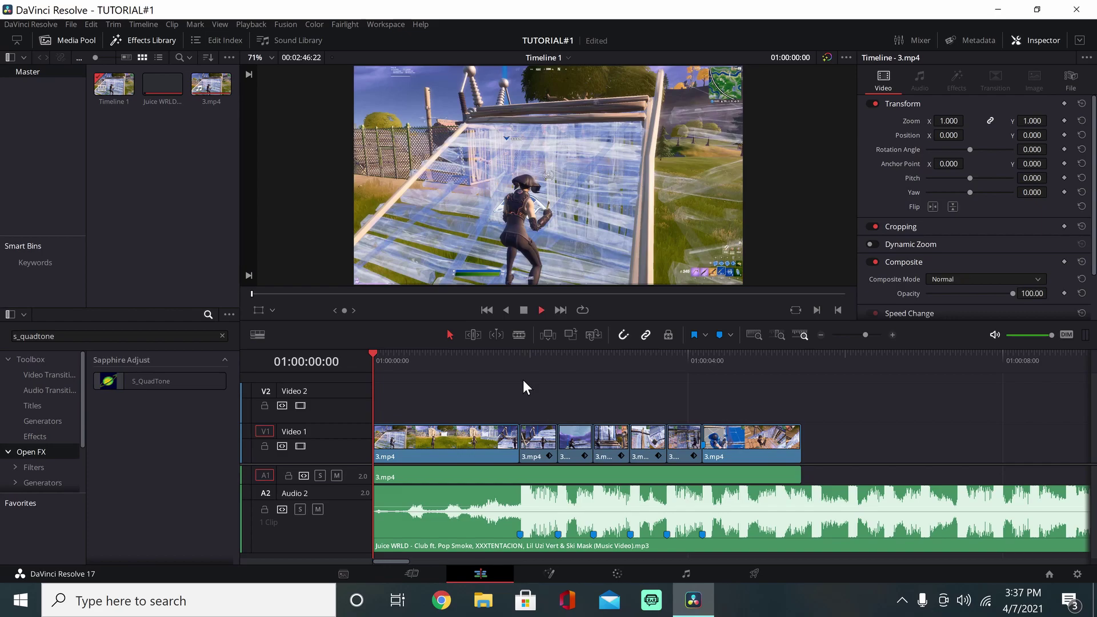
# - Play the timeline to preview the S_QuadTone effect on the segments, and choose a Timeline Proxy Mode resolution
pyautogui.press('space')
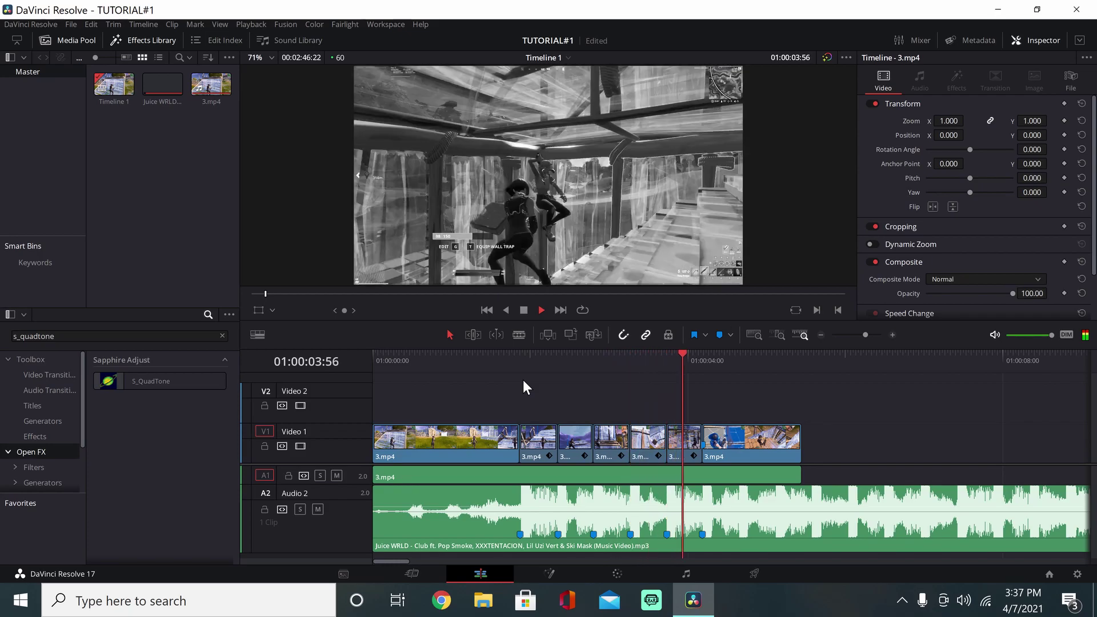
pyautogui.press('space')
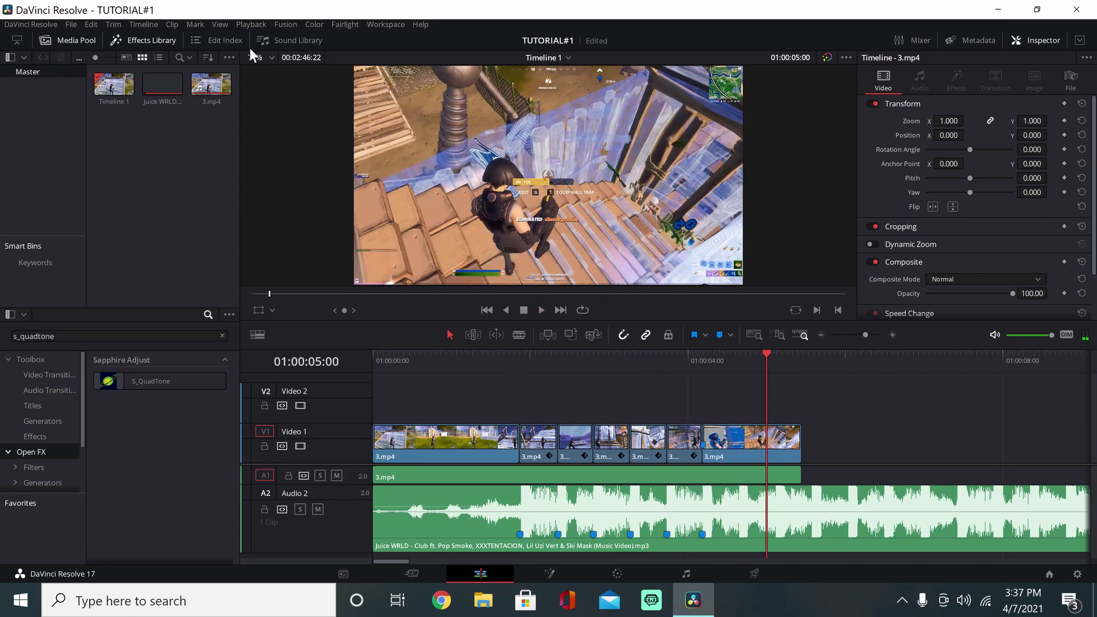
pyautogui.click(247, 24)
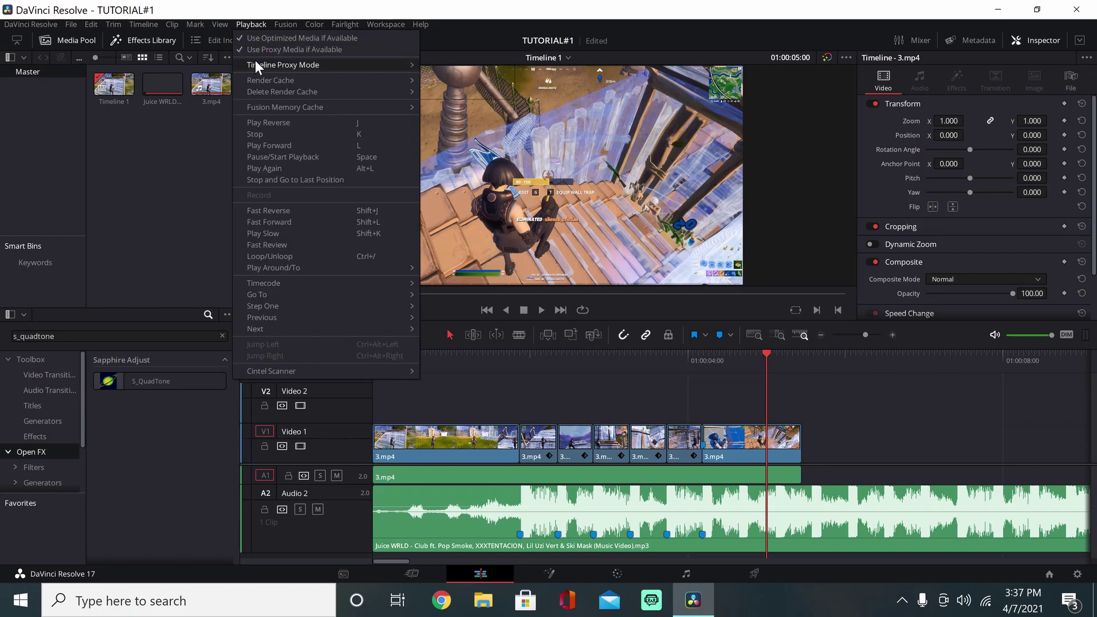
pyautogui.moveTo(255, 60)
pyautogui.click(438, 91)
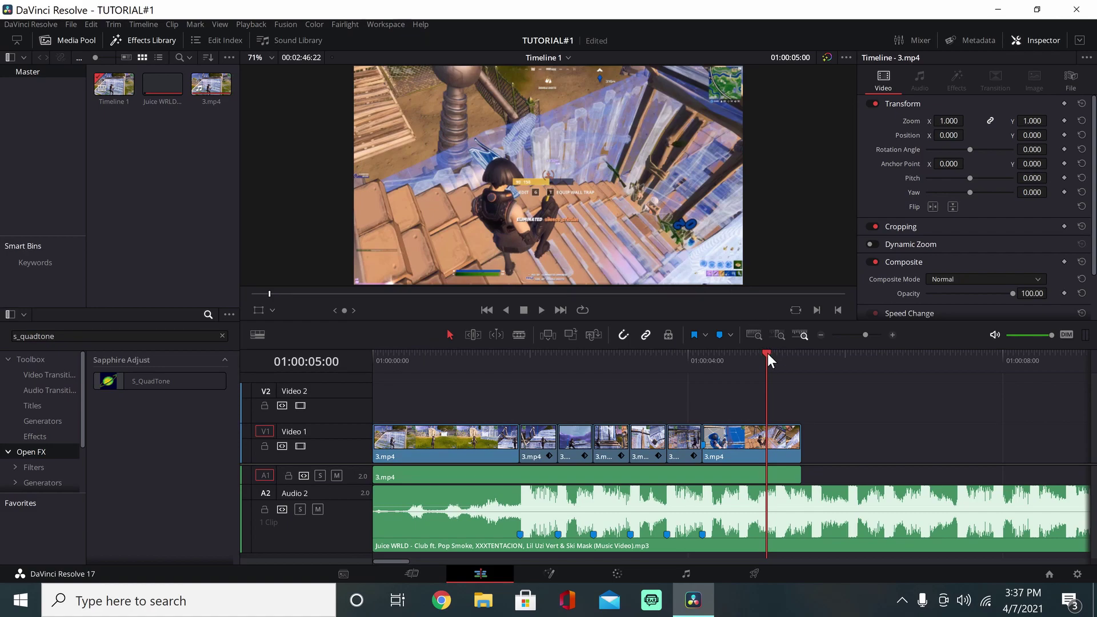
# - Set Color2 of the S_QuadTone effect to red on the segment after the first marker
pyautogui.click(543, 447)
pyautogui.click(956, 76)
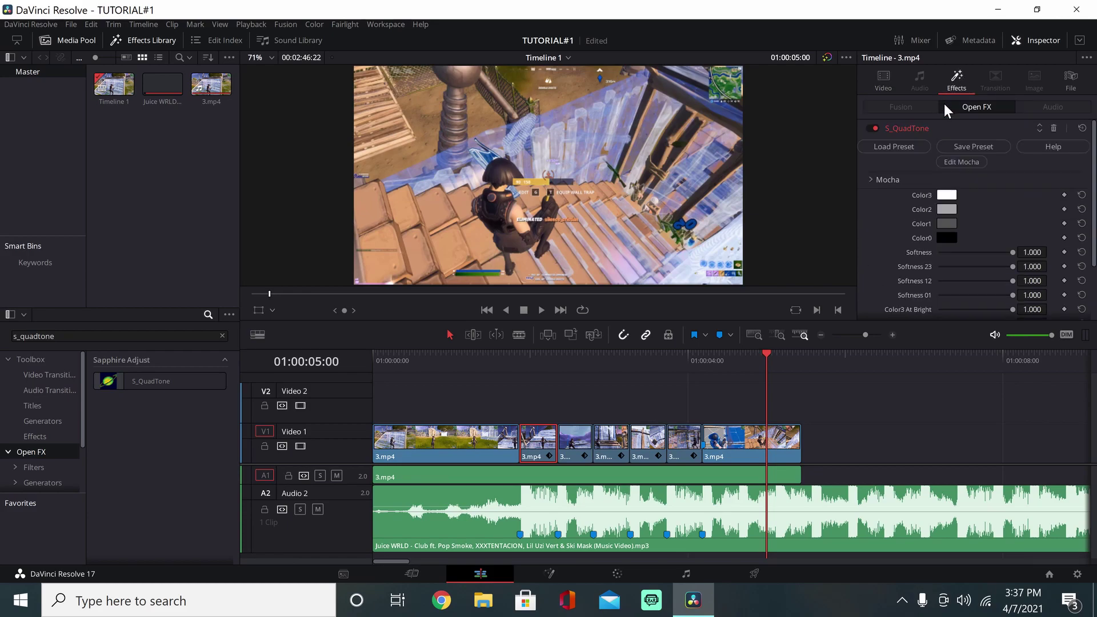
pyautogui.click(948, 209)
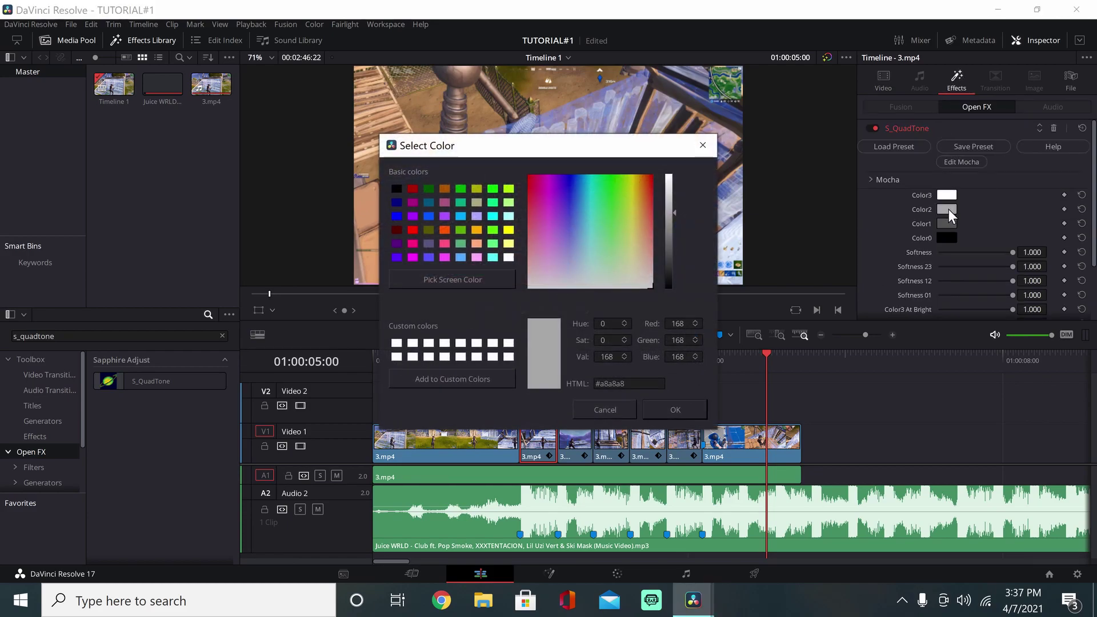
pyautogui.click(412, 230)
pyautogui.click(700, 412)
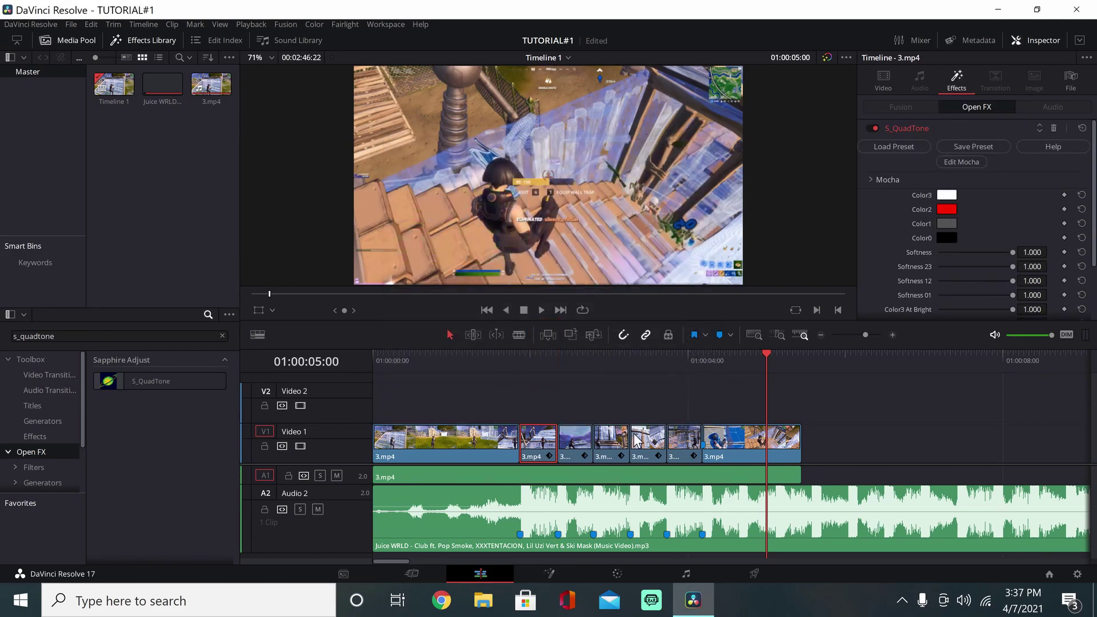
# - Change the S_QuadTone Color2 on the segment after the second marker to orange, #ff5500
pyautogui.click(576, 443)
pyautogui.click(947, 210)
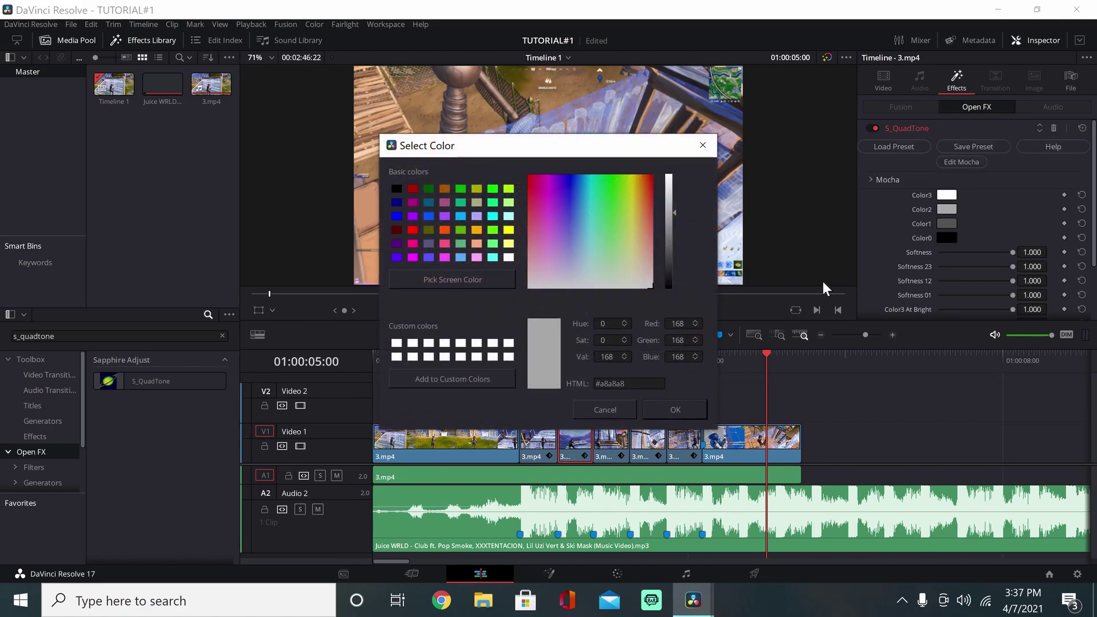
pyautogui.click(442, 231)
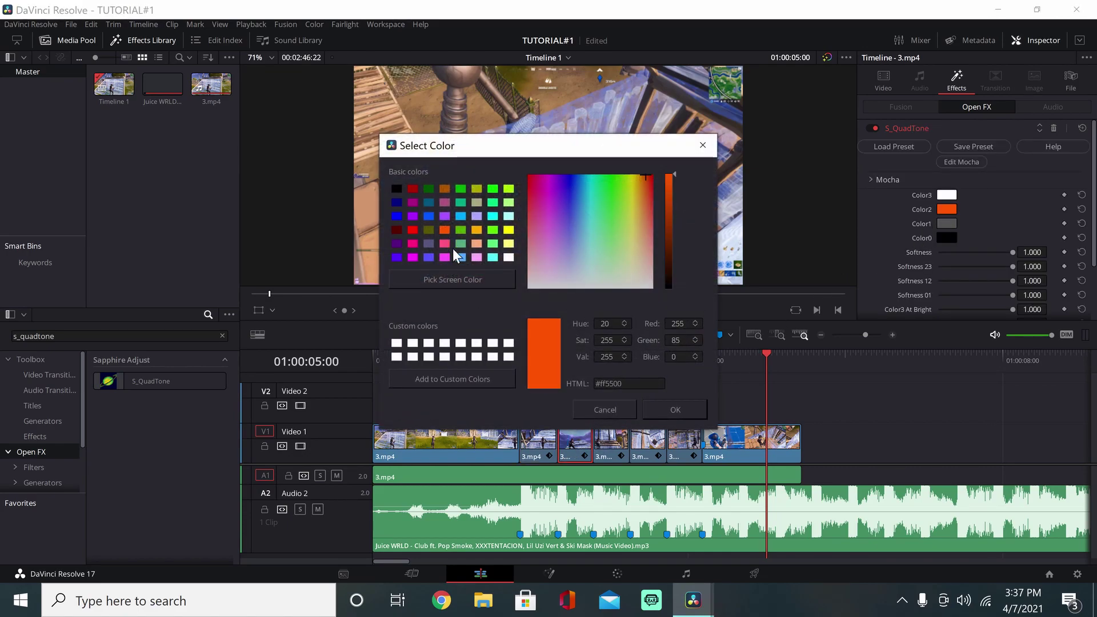
pyautogui.click(677, 413)
# - Make the S_QuadTone Color2 yellow on the segment after the third marker
pyautogui.click(615, 447)
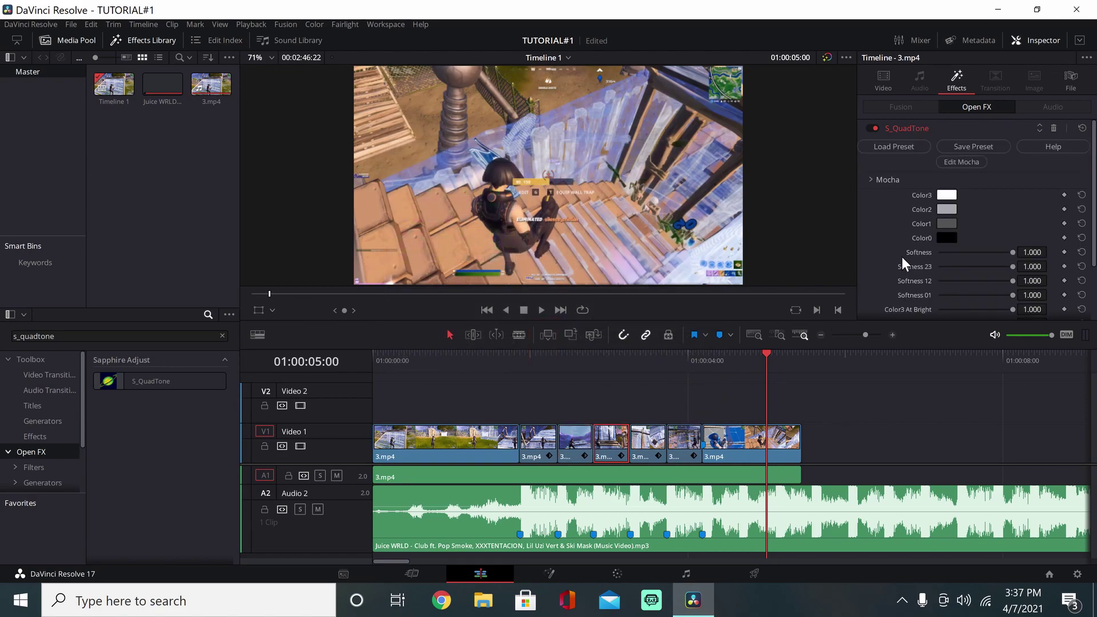
pyautogui.click(947, 210)
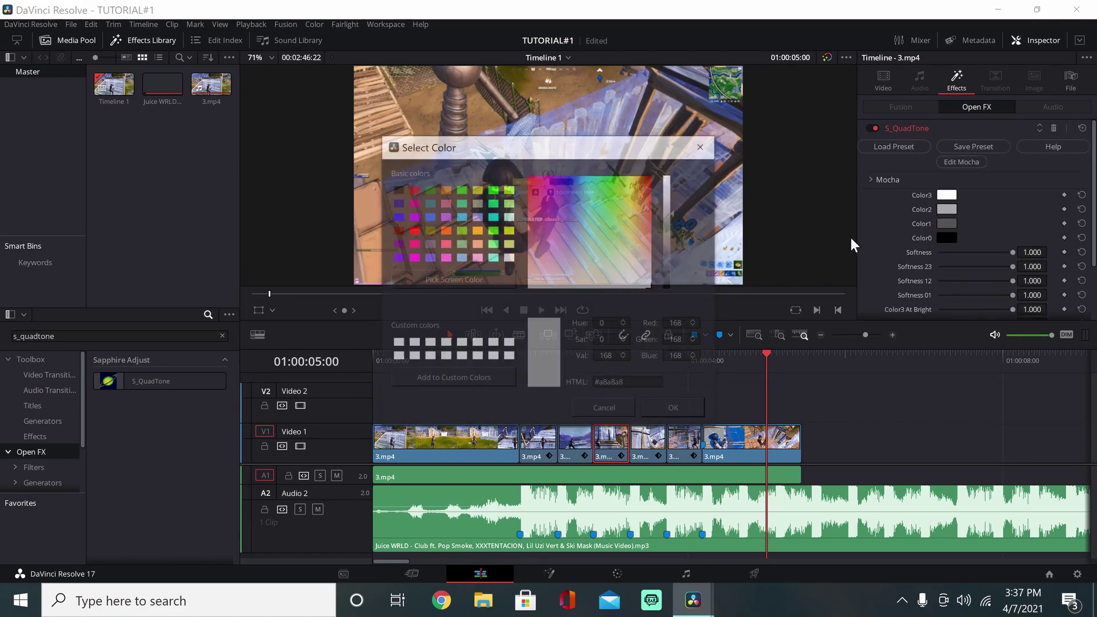
pyautogui.click(508, 229)
pyautogui.click(666, 409)
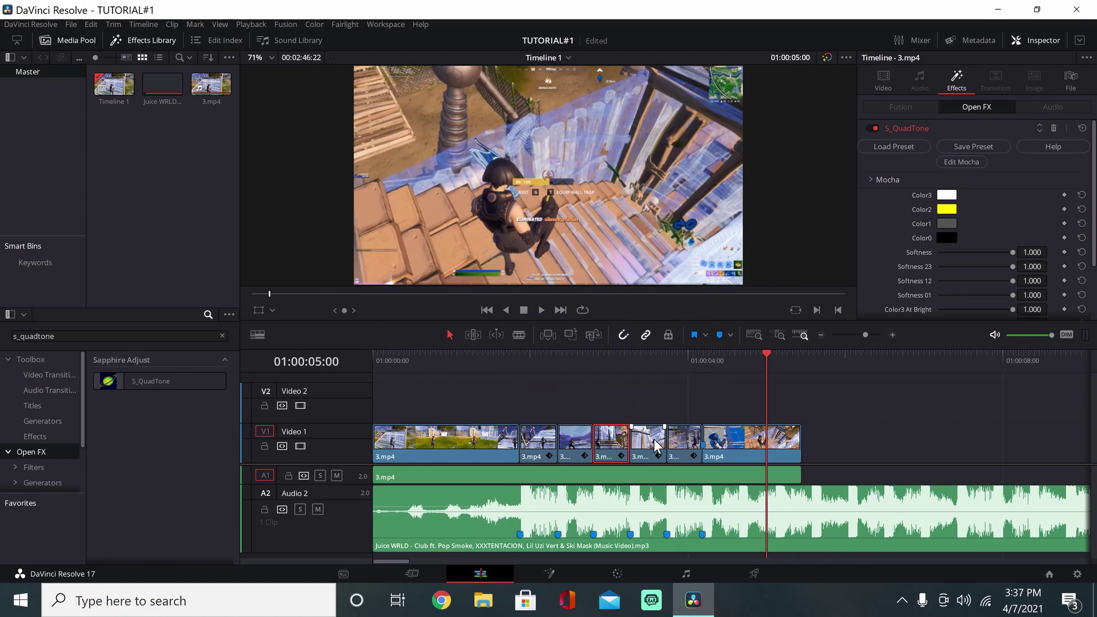
# - Set Color2 of the S_QuadTone effect to blue, #0000ff, on the segment after the fourth marker
pyautogui.click(654, 440)
pyautogui.click(952, 208)
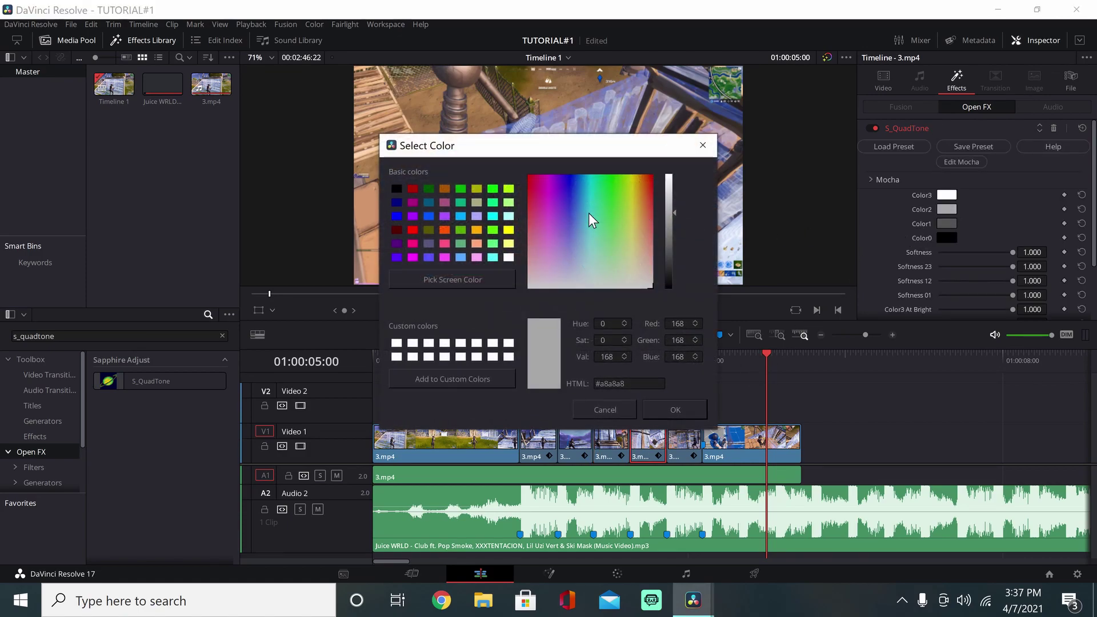
pyautogui.click(396, 217)
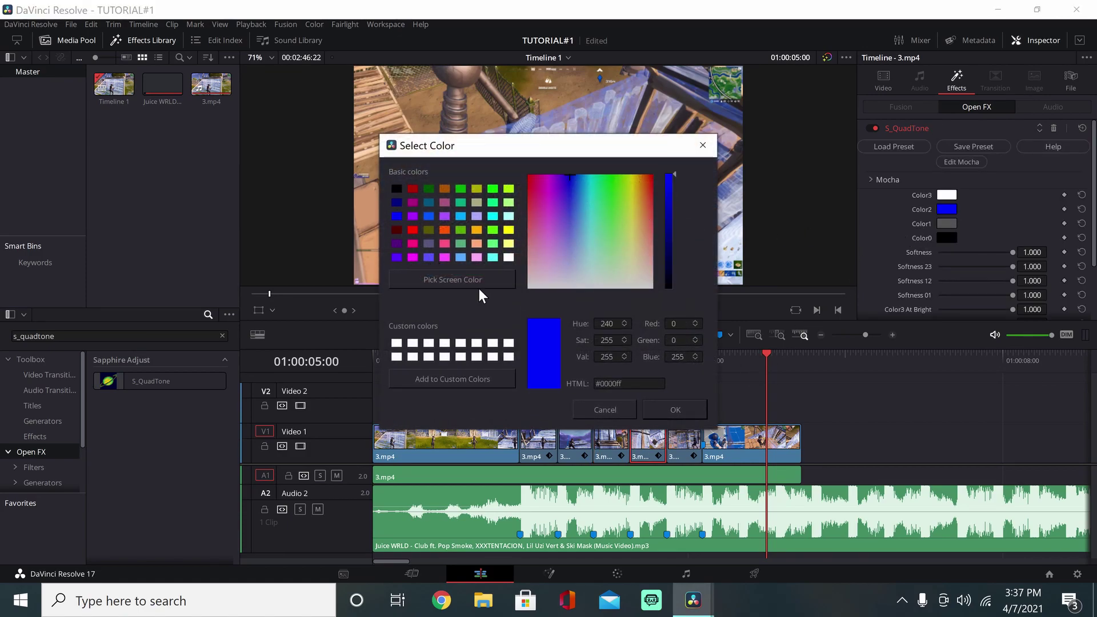
pyautogui.click(672, 408)
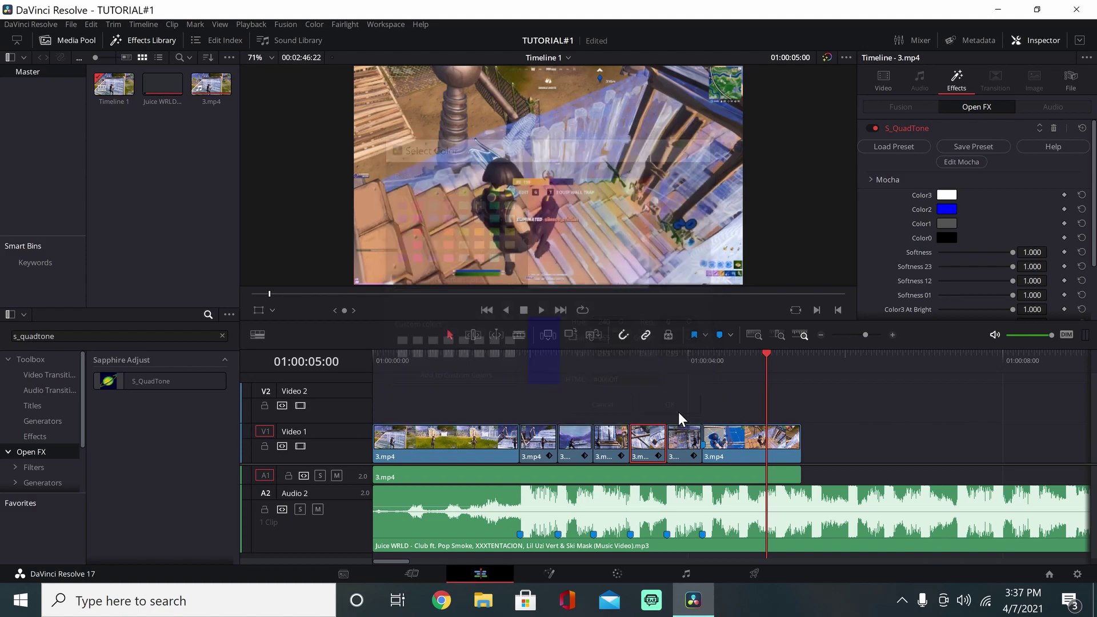
# - Change the S_QuadTone Color2 on the segment after the fifth marker to violet, #5500ff
pyautogui.click(692, 442)
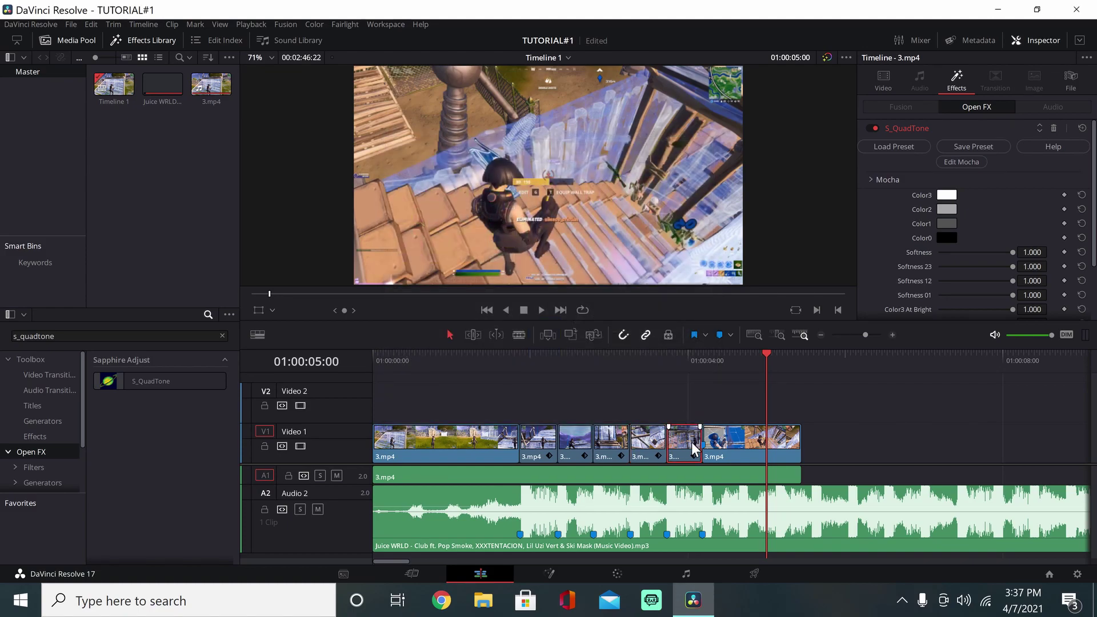
pyautogui.click(944, 207)
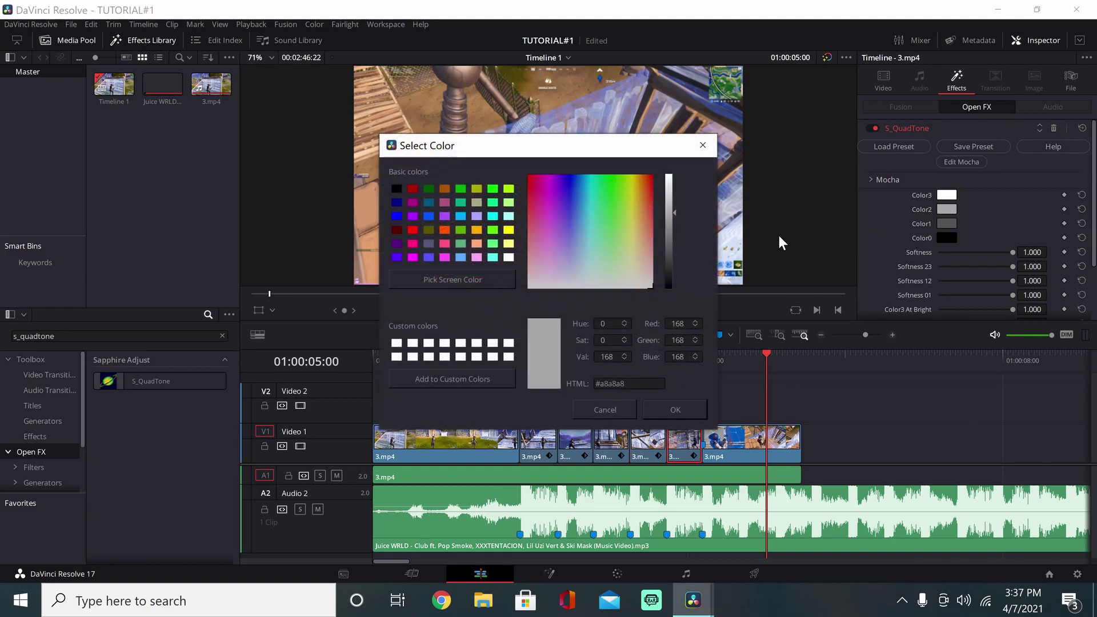
pyautogui.click(395, 203)
pyautogui.click(397, 258)
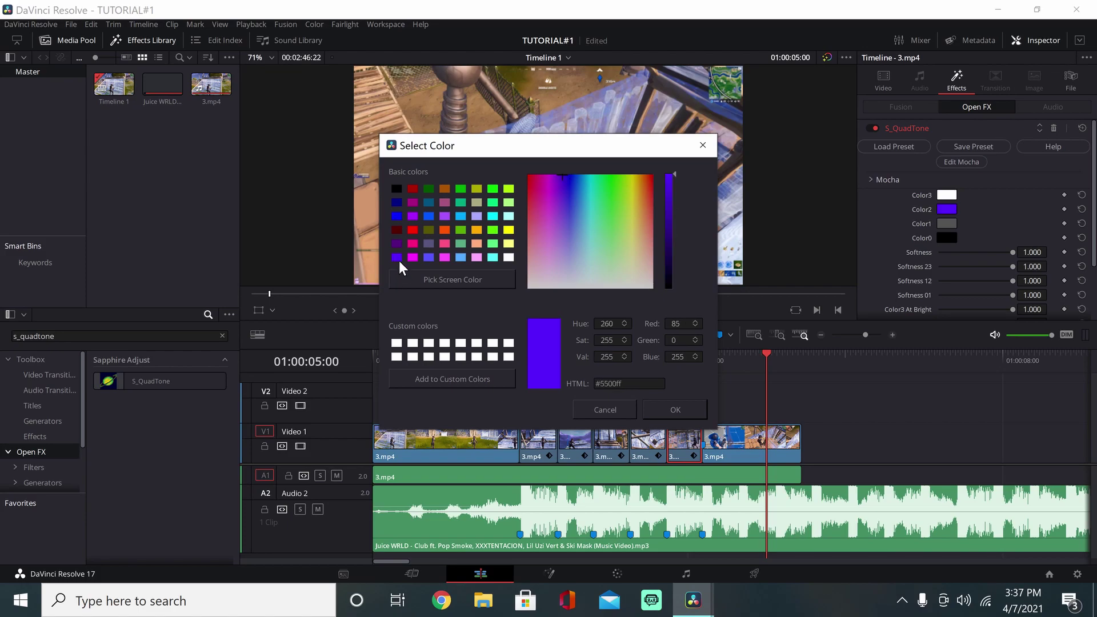
pyautogui.click(669, 410)
# - Play the timeline from near its start to preview the coloured segments
pyautogui.moveTo(770, 355); pyautogui.dragTo(389, 371)
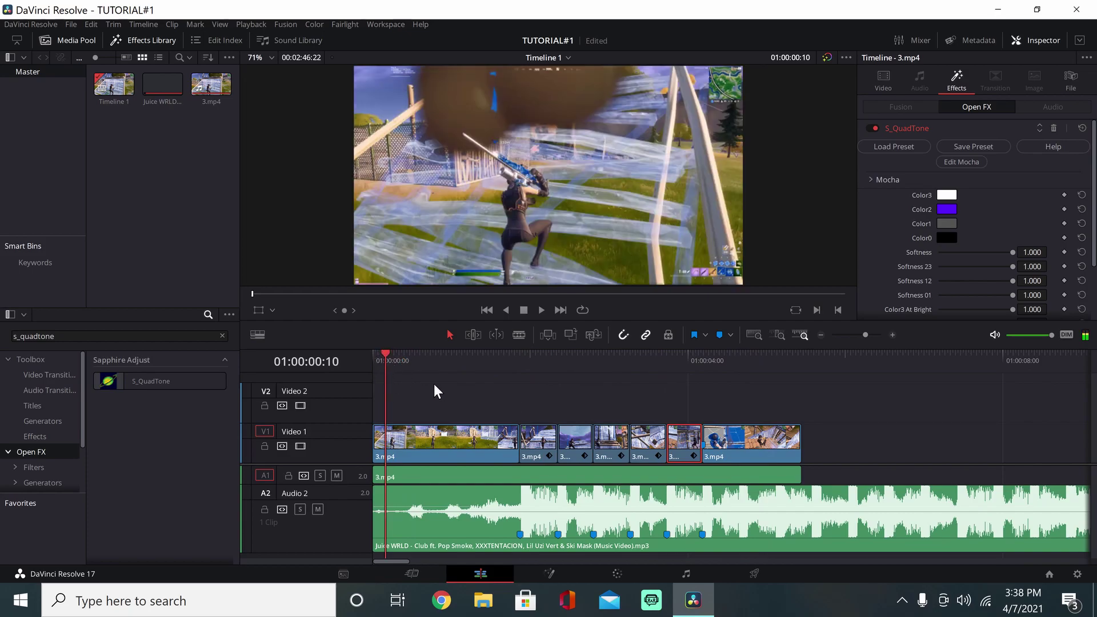
pyautogui.press('space')
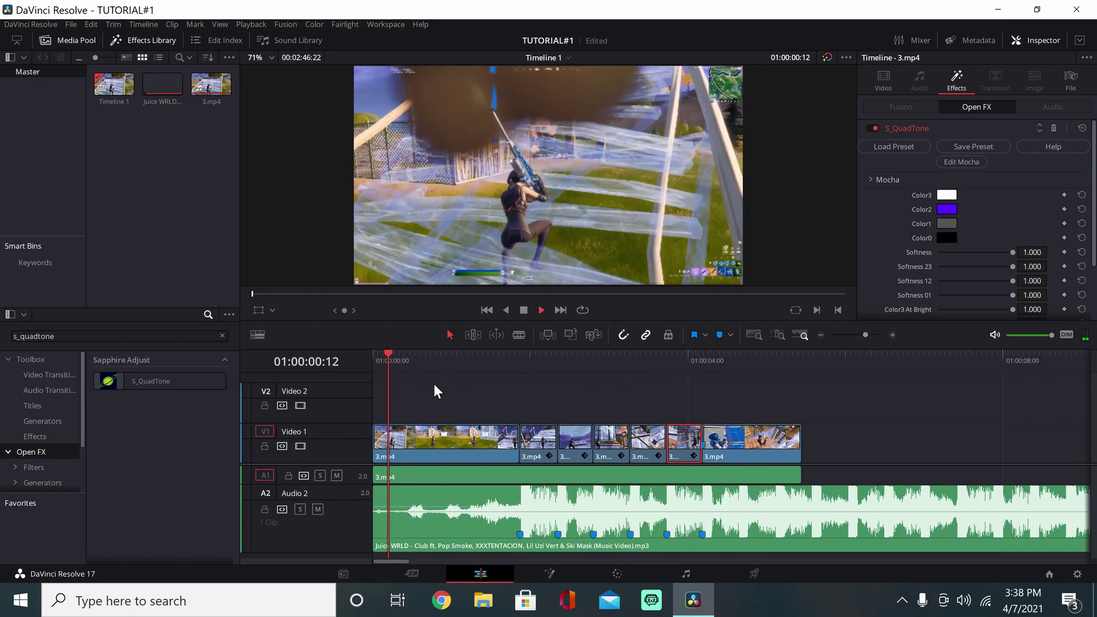
pyautogui.press('space')
pyautogui.click(725, 386)
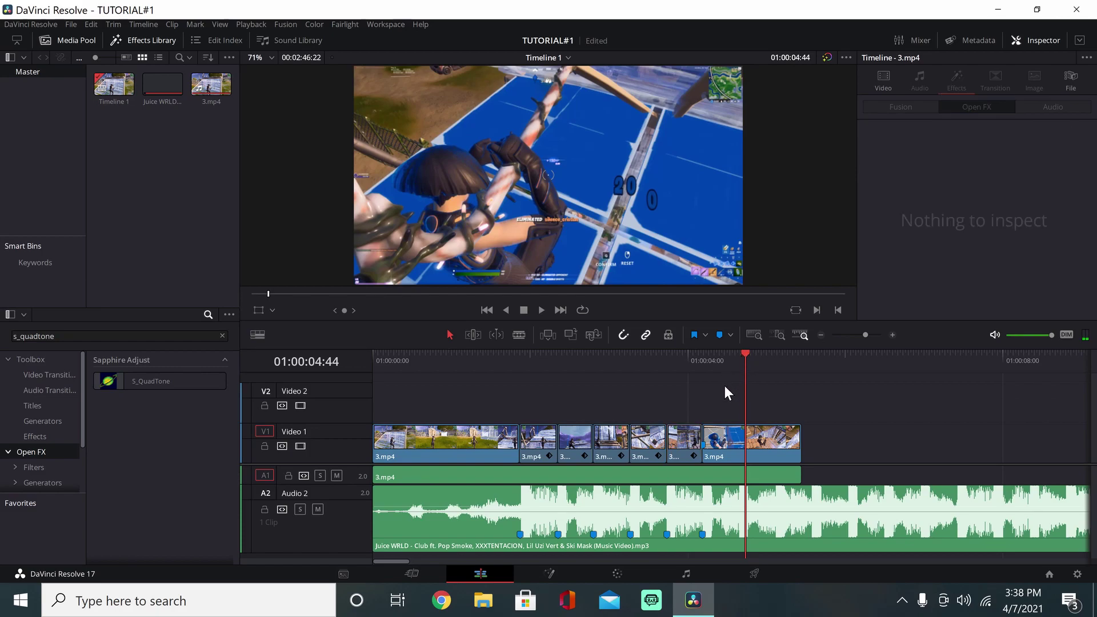
# - Add an Adjustment Clip on Video 2 starting at the first marker and trim it slightly shorter than the segment below
pyautogui.click(53, 438)
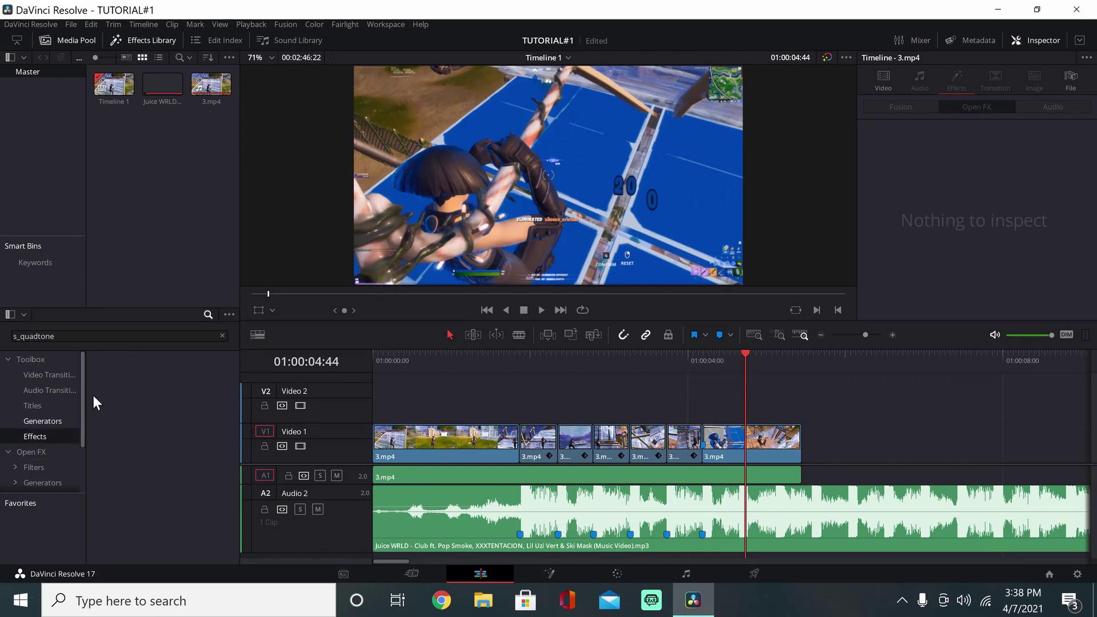
pyautogui.click(223, 335)
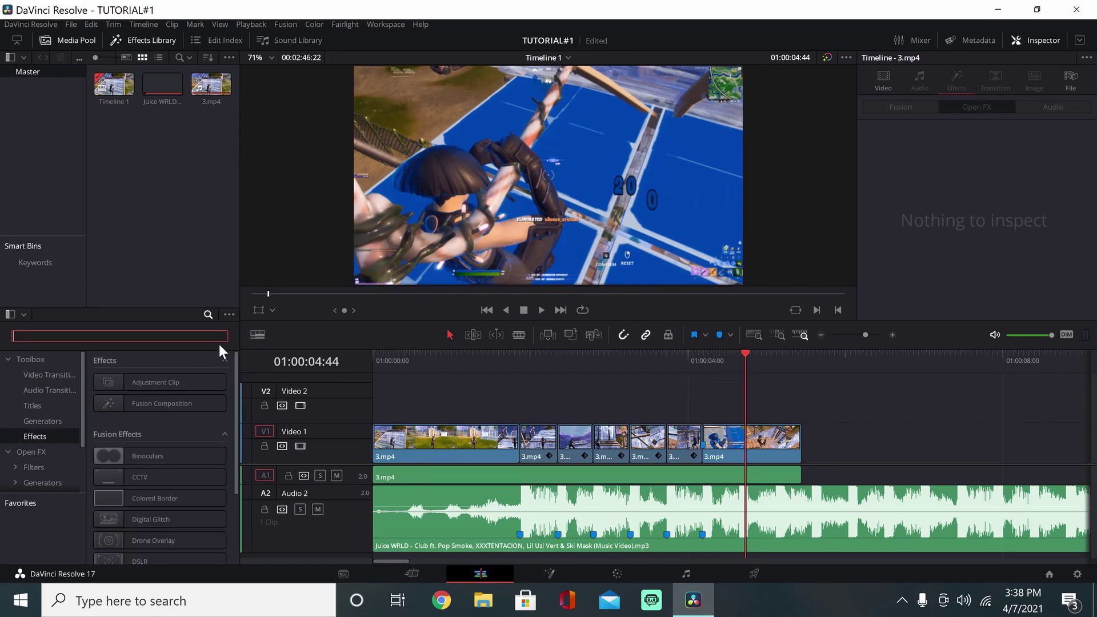
pyautogui.moveTo(167, 390); pyautogui.dragTo(522, 414)
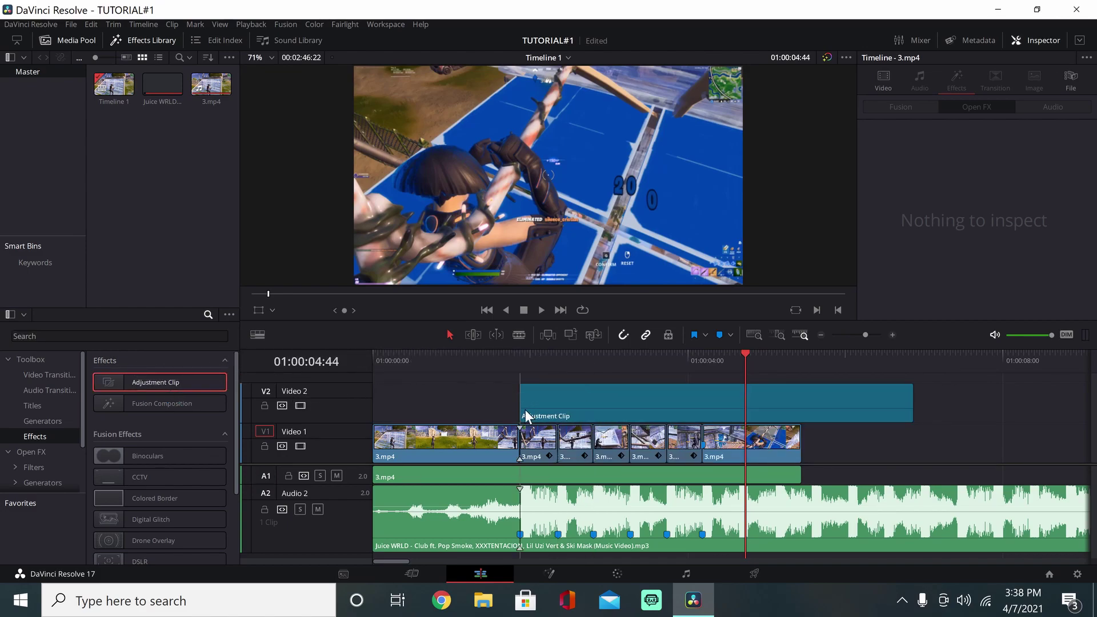
pyautogui.moveTo(911, 404); pyautogui.dragTo(547, 403)
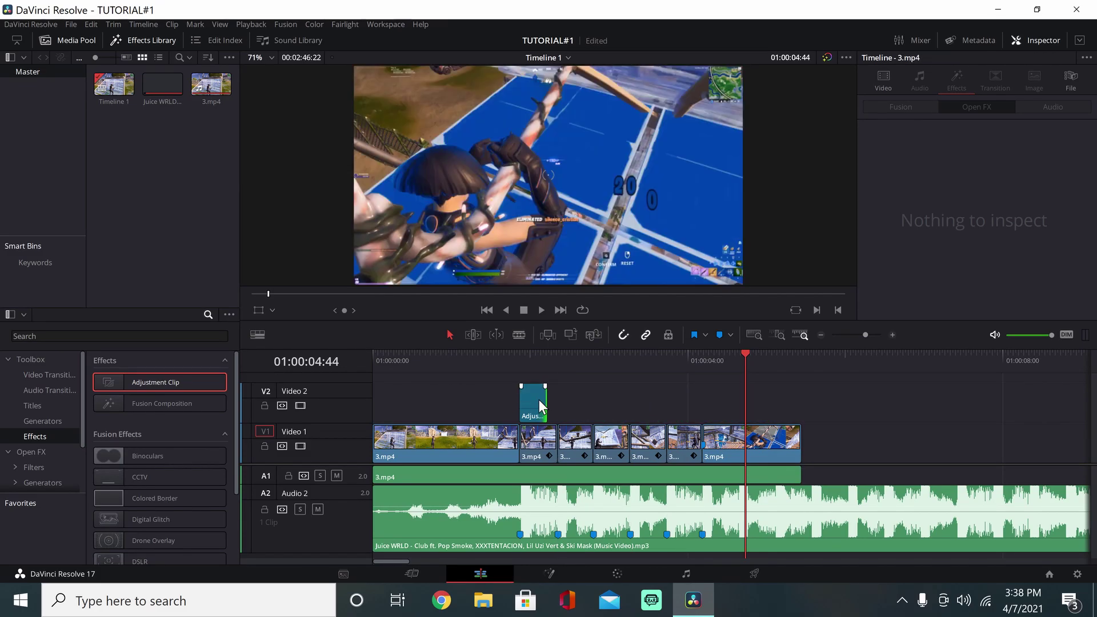
# - Keyframe the adjustment clip's Zoom at 1.260 on its first frame, 01:00:01:52
pyautogui.click(538, 401)
pyautogui.moveTo(742, 352); pyautogui.dragTo(526, 359)
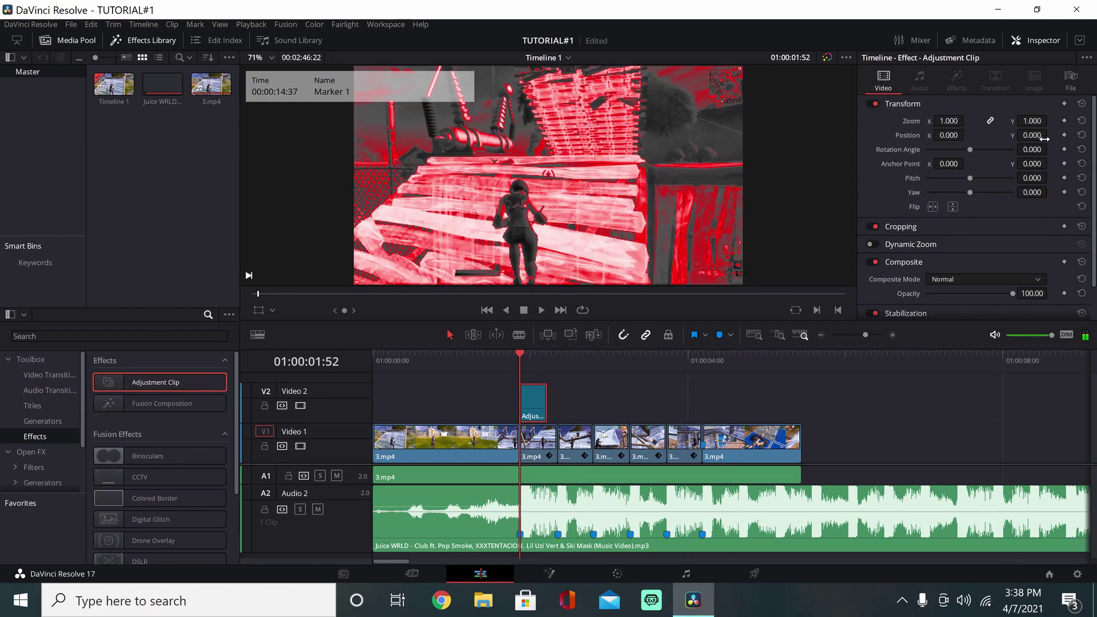
pyautogui.click(1065, 121)
pyautogui.moveTo(951, 122); pyautogui.dragTo(978, 120)
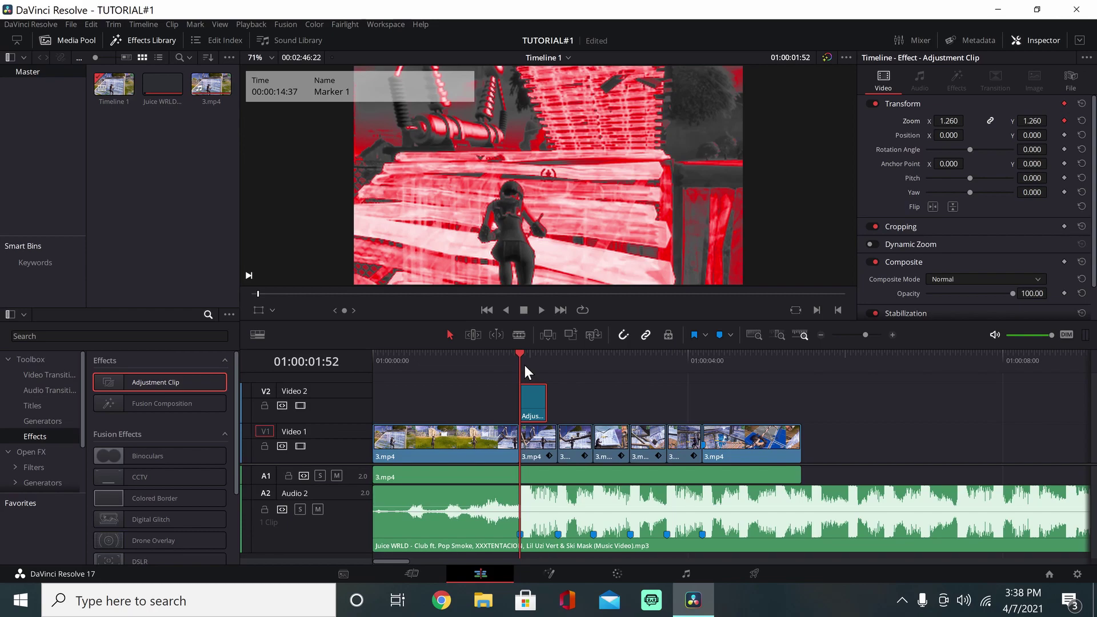
# - Set the adjustment clip's Zoom to 1.000 at 01:00:02:09 and copy the clip to the start of each of the next four segments
pyautogui.press('space')
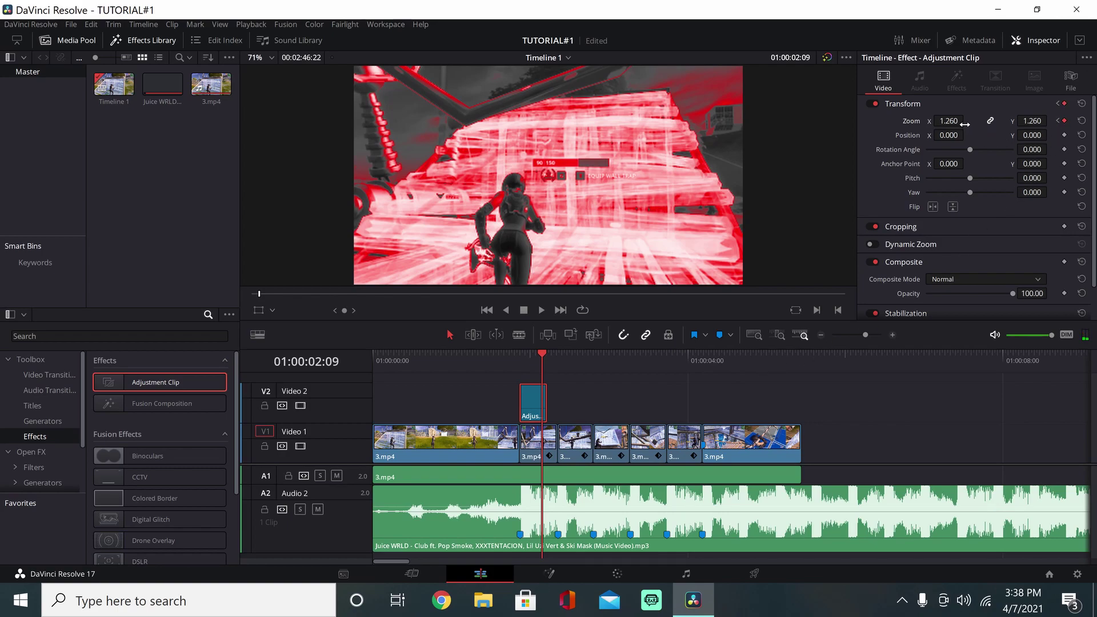
pyautogui.moveTo(966, 124); pyautogui.dragTo(951, 124)
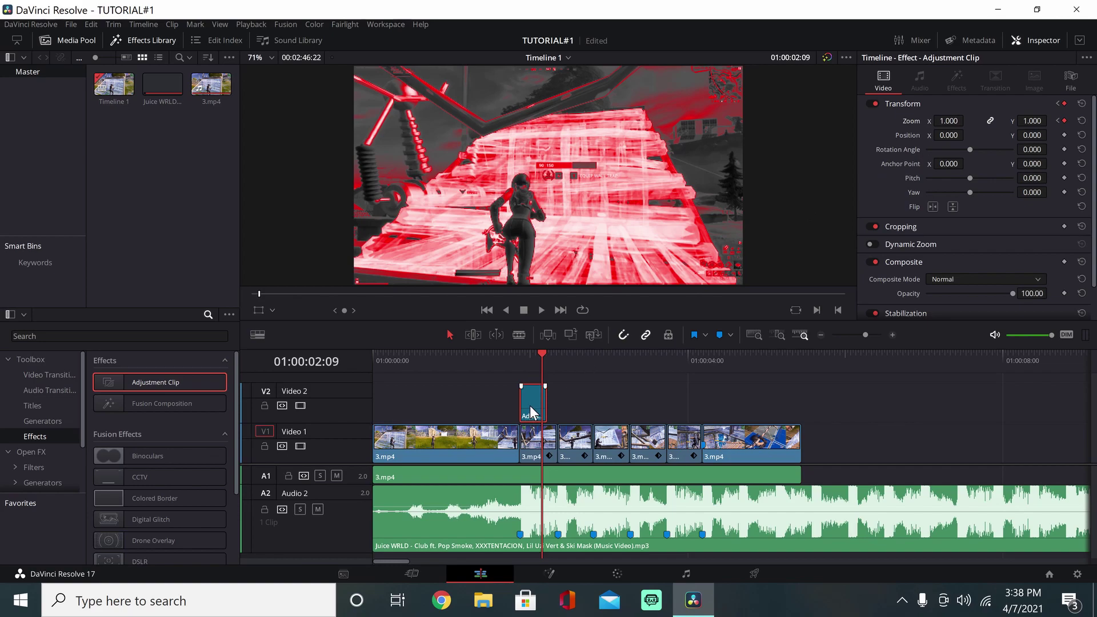
pyautogui.moveTo(533, 406); pyautogui.dragTo(676, 406)
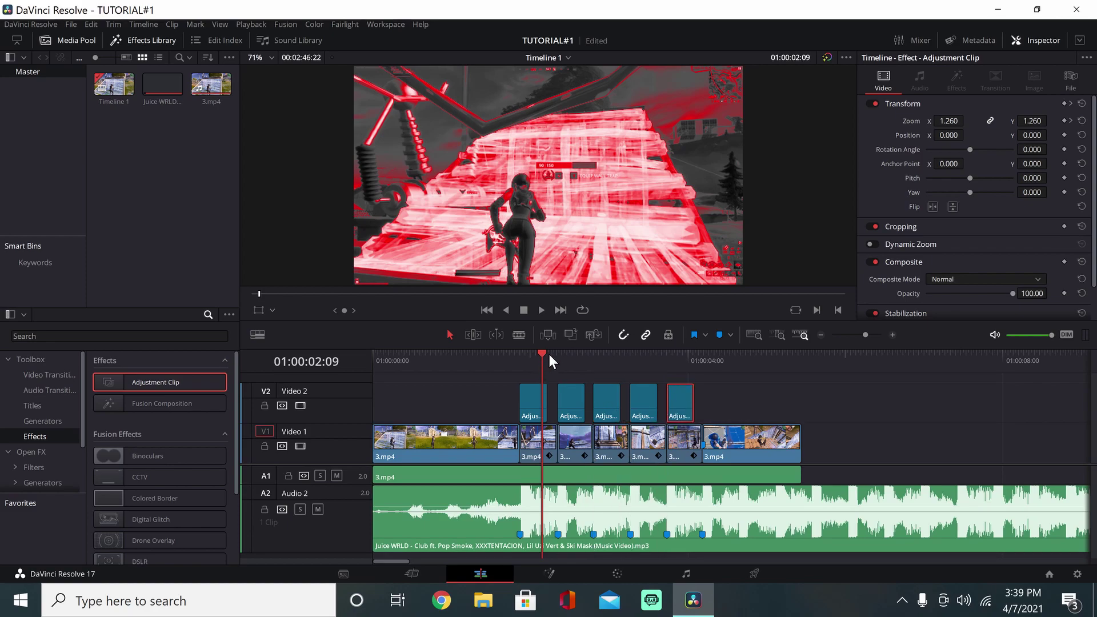
# - Open the last gameplay segment in Fusion at 01:00:04:11 and insert an S_Glow node between MediaIn1 and MediaOut1
pyautogui.moveTo(542, 354); pyautogui.dragTo(703, 348)
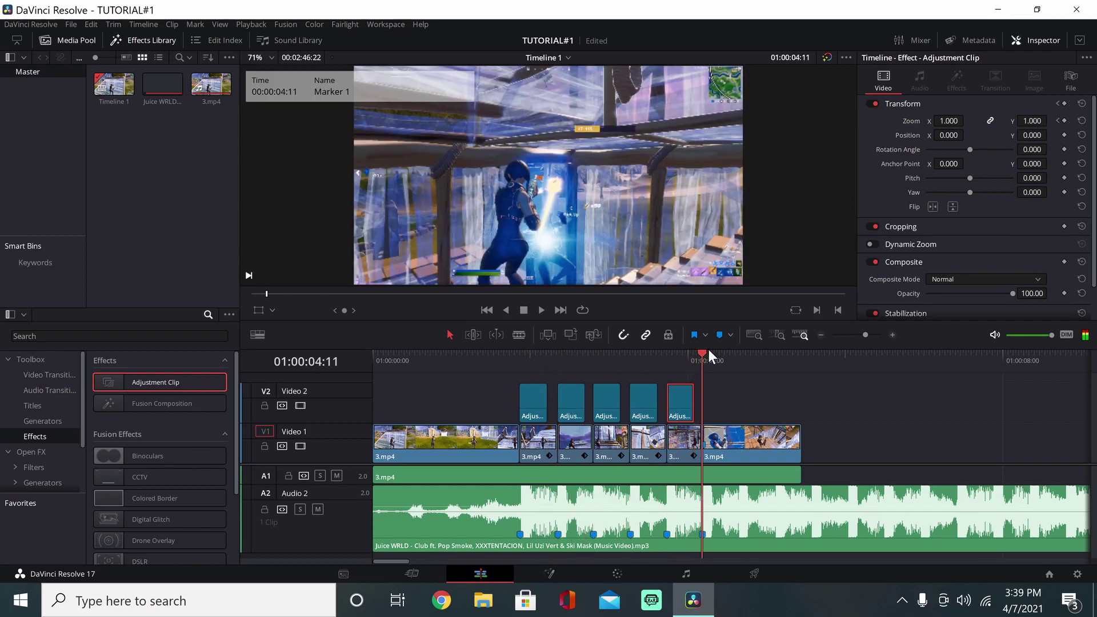
pyautogui.click(738, 440)
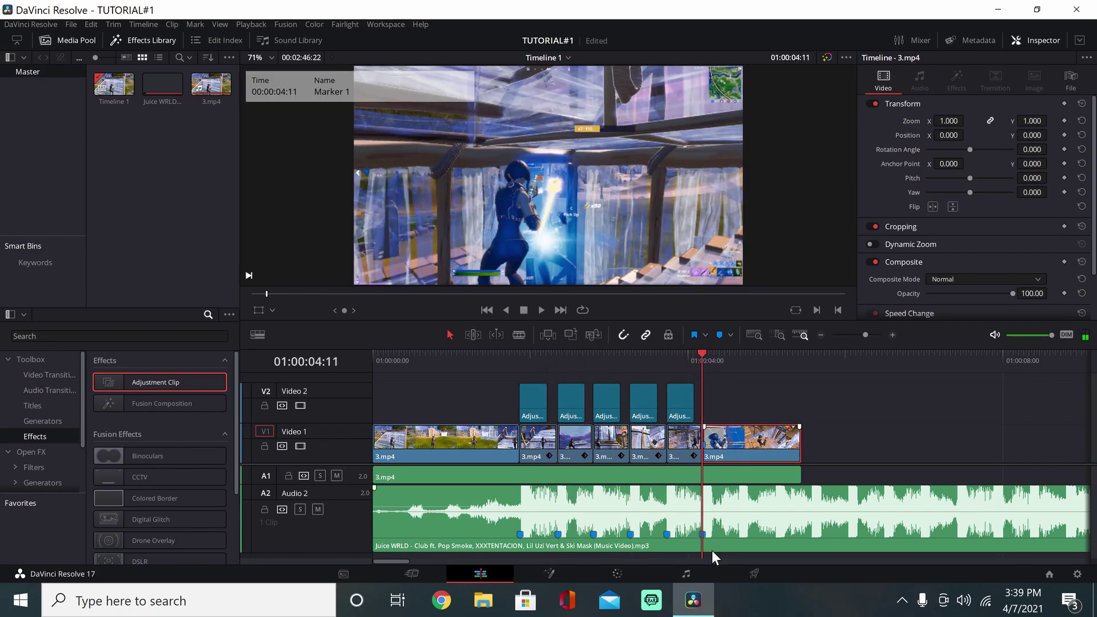
pyautogui.click(571, 575)
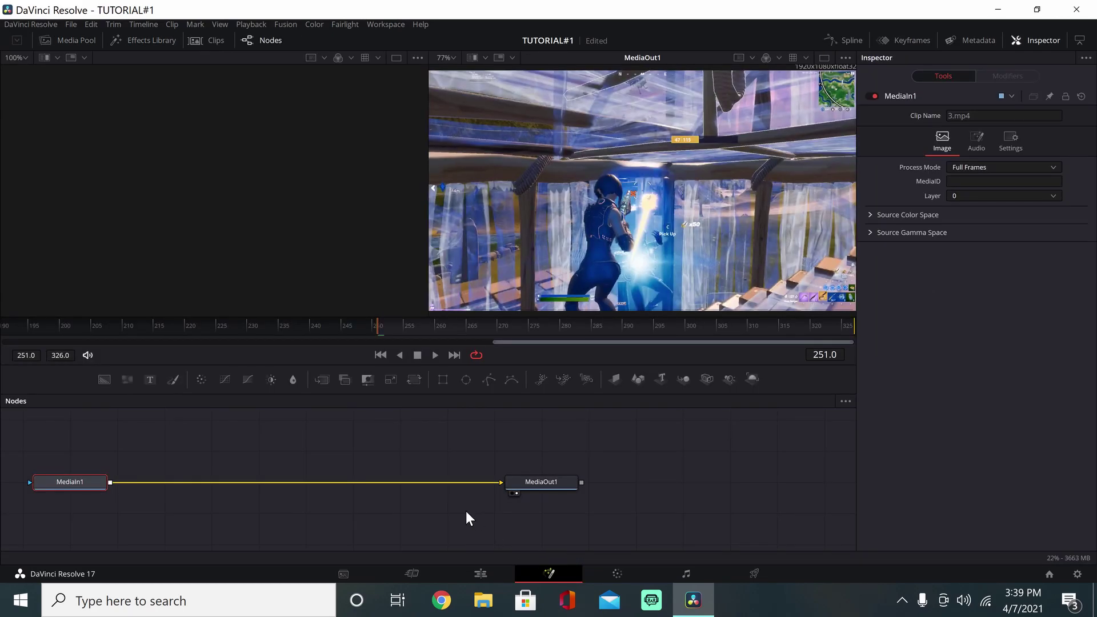
pyautogui.hotkey('shift', 'space')
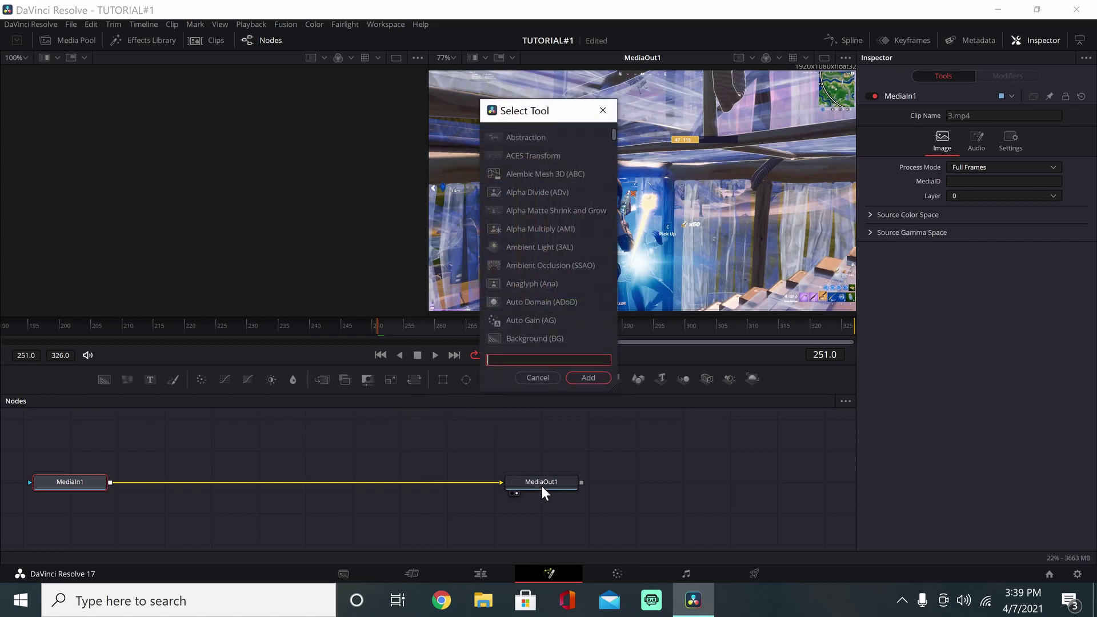
pyautogui.write('s_glow')
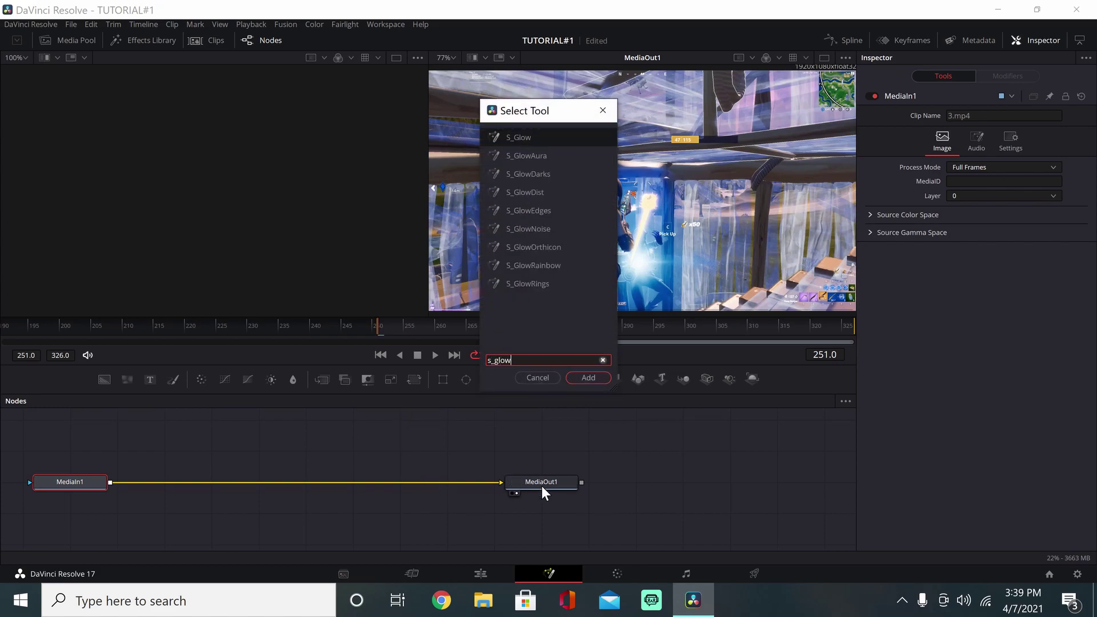
pyautogui.click(586, 380)
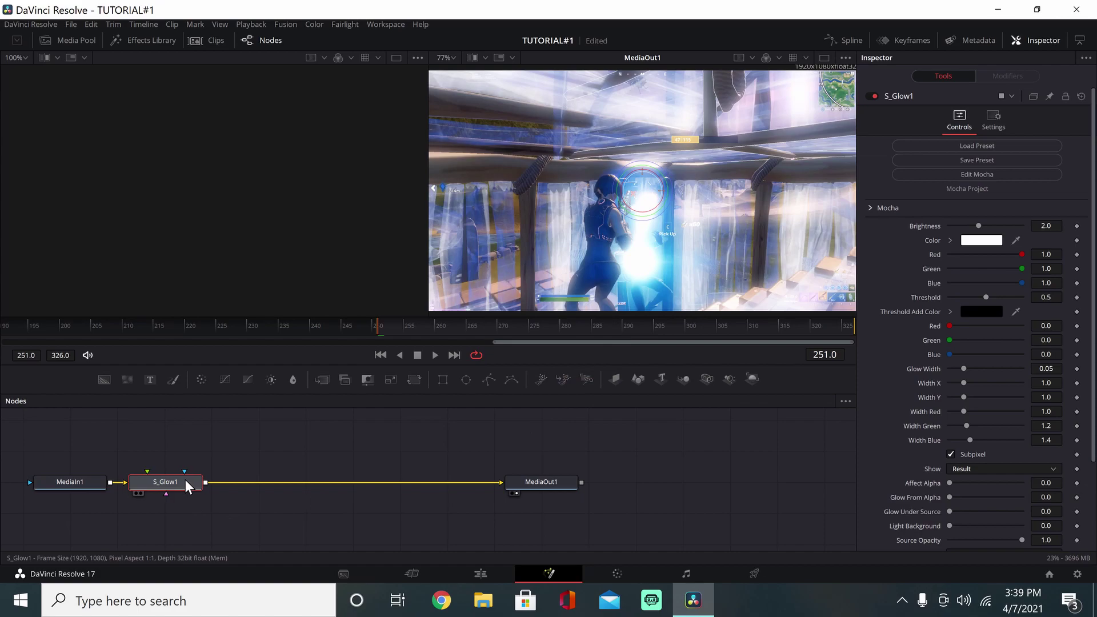
pyautogui.moveTo(186, 485); pyautogui.dragTo(328, 479)
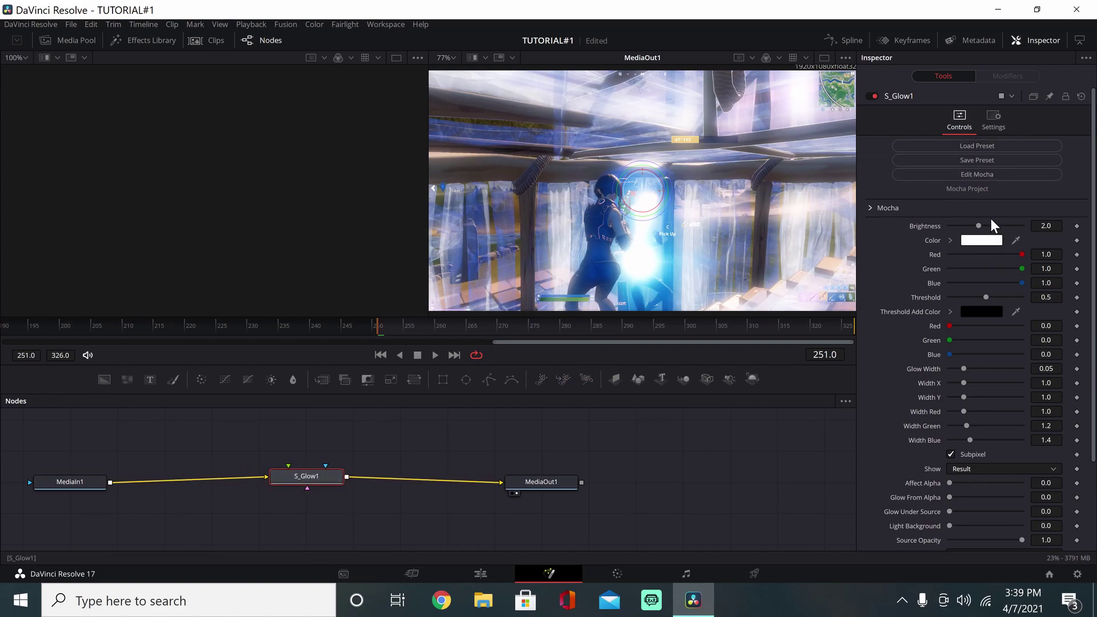
# - Keyframe the S_Glow Brightness at 3.5 on frame 251 and make its Color magenta with hue 0.864 and saturation 1.0
pyautogui.click(1077, 226)
pyautogui.moveTo(997, 225); pyautogui.dragTo(1000, 226)
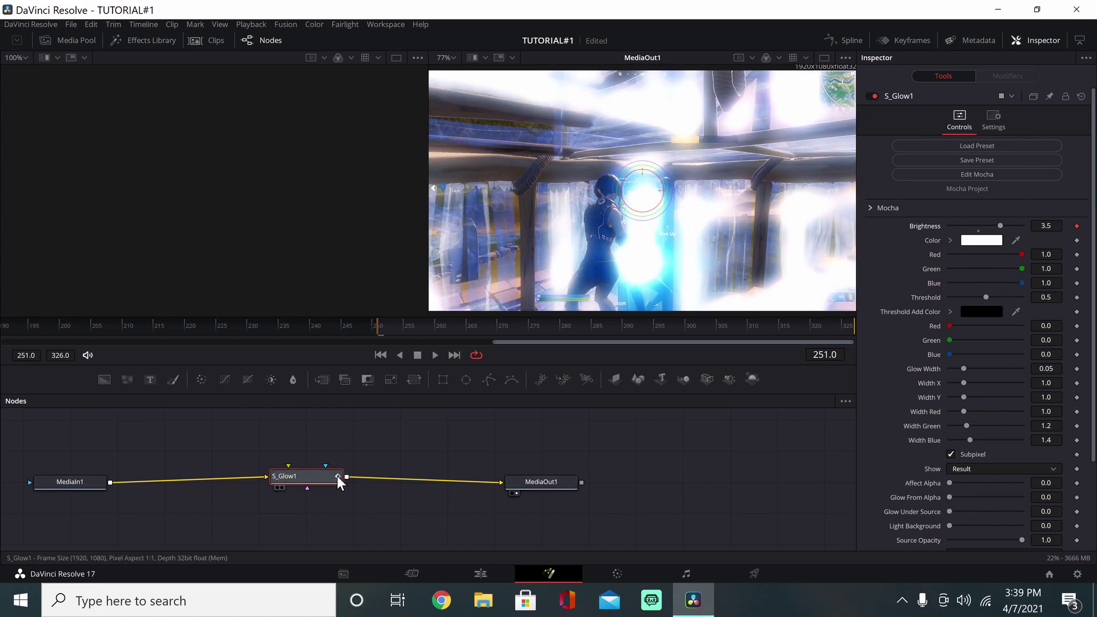
pyautogui.click(951, 241)
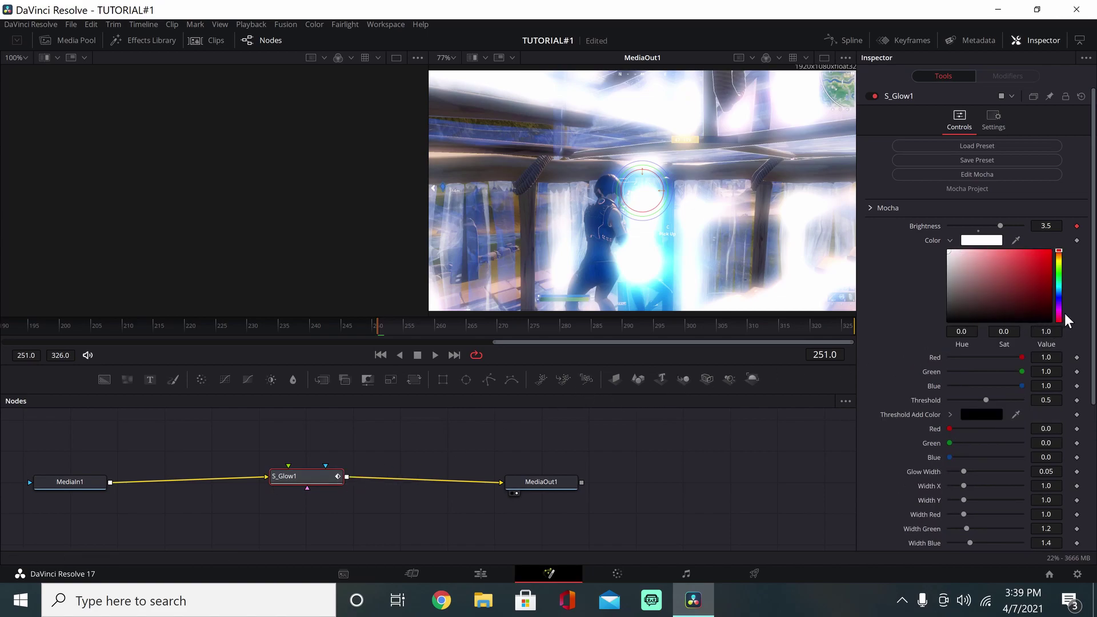
pyautogui.moveTo(1061, 311); pyautogui.dragTo(1059, 312)
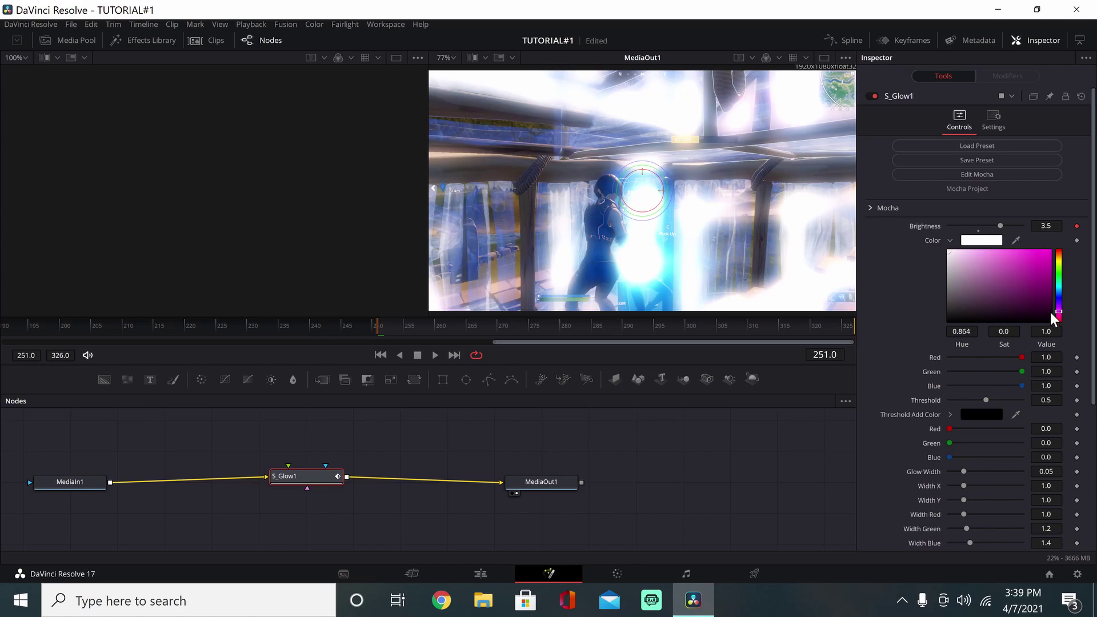
pyautogui.click(1050, 261)
pyautogui.moveTo(1053, 254); pyautogui.dragTo(1058, 239)
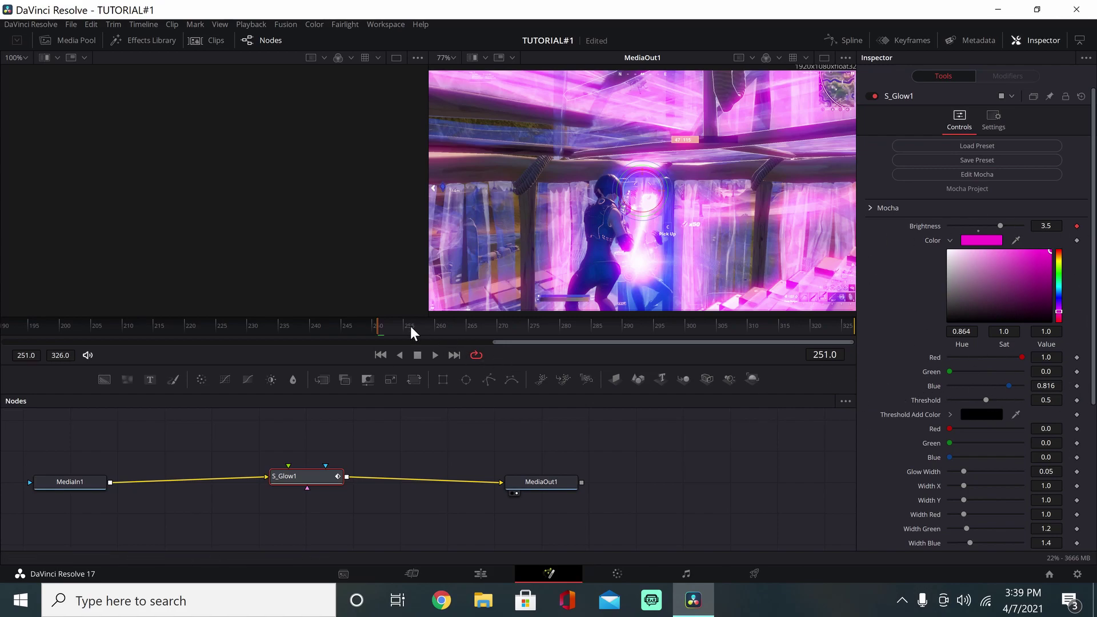
# - Keyframe the S_Glow Brightness at 0.0 on frame 272 and return to the edit timeline
pyautogui.moveTo(410, 326); pyautogui.dragTo(511, 321)
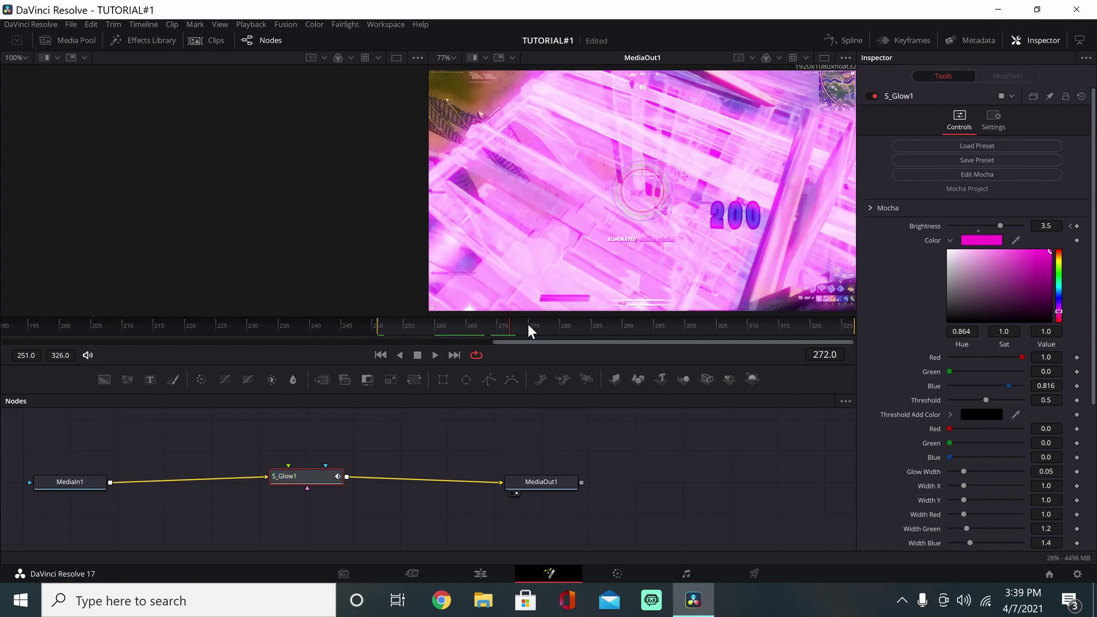
pyautogui.click(1077, 226)
pyautogui.moveTo(1004, 229); pyautogui.dragTo(962, 227)
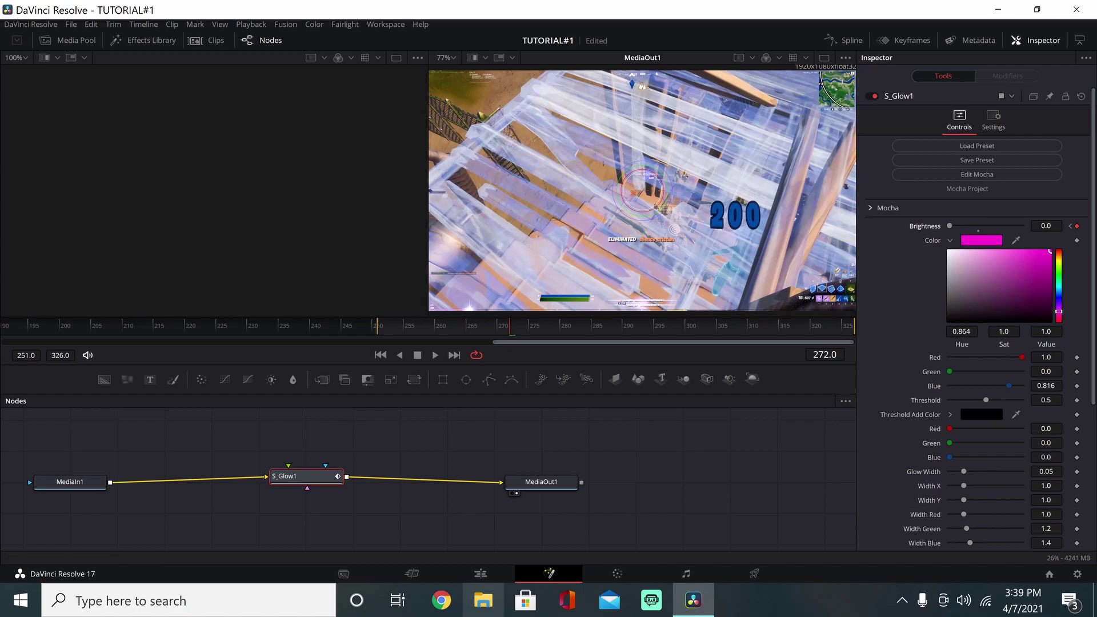
pyautogui.click(495, 571)
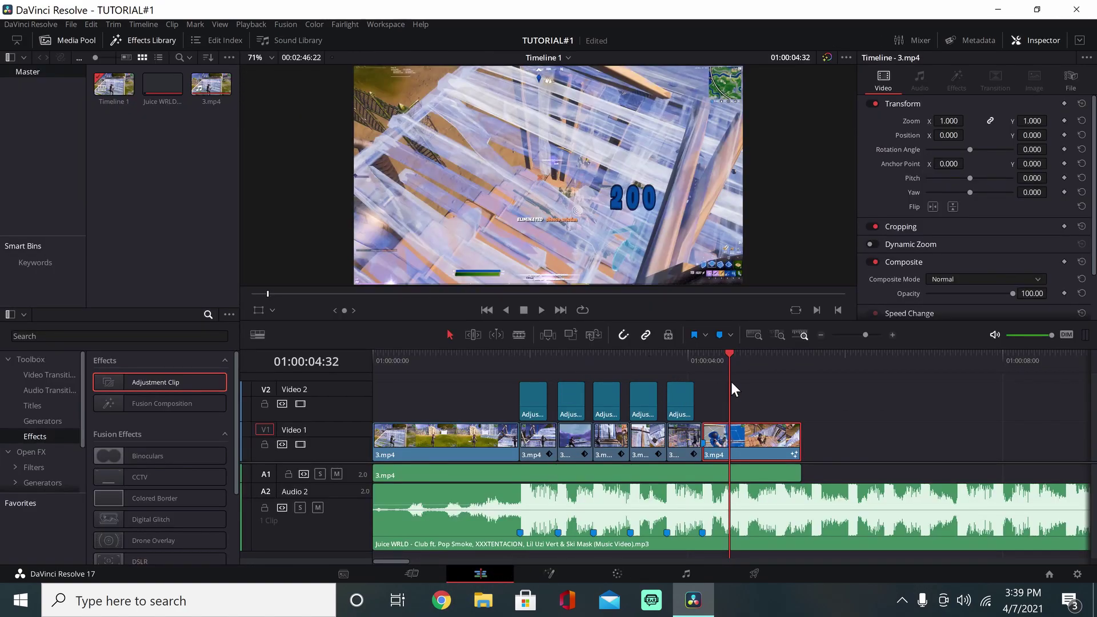
# - Split the music track at the end of the gameplay video, 01:00:05:27, and delete the remaining audio
pyautogui.moveTo(732, 354); pyautogui.dragTo(810, 358)
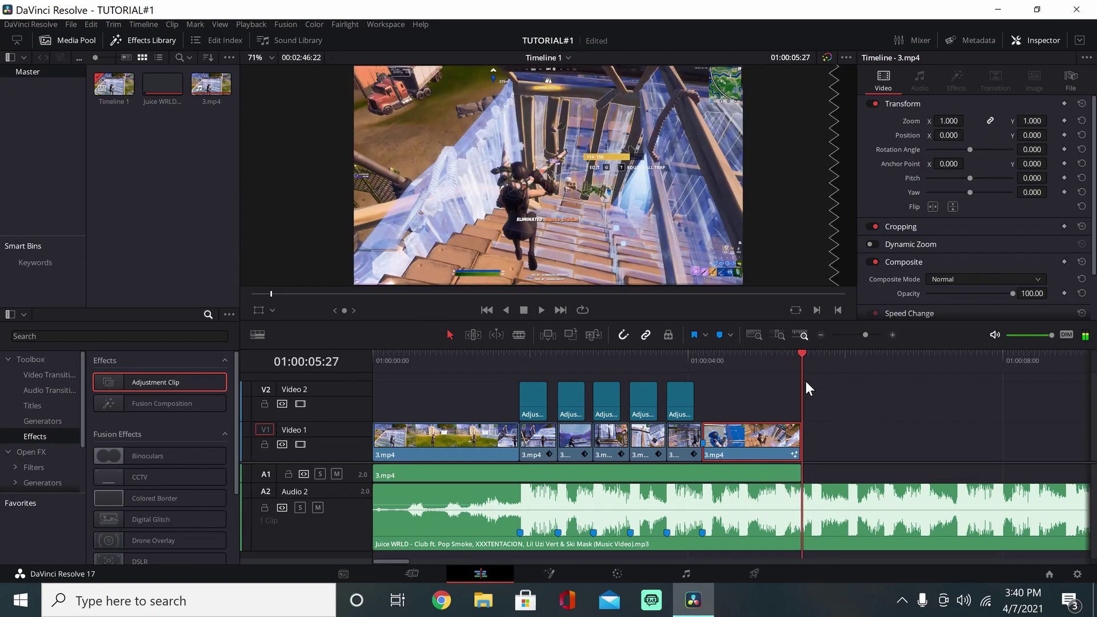
pyautogui.click(823, 506)
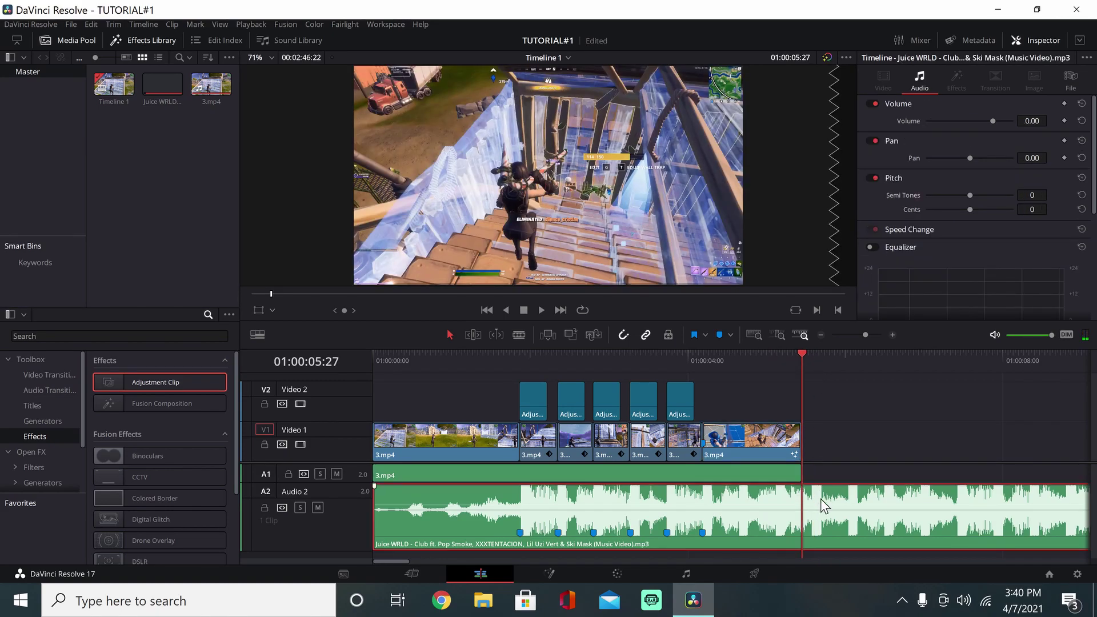
pyautogui.hotkey('ctrl', 'b')
pyautogui.click(836, 503)
pyautogui.press('Delete')
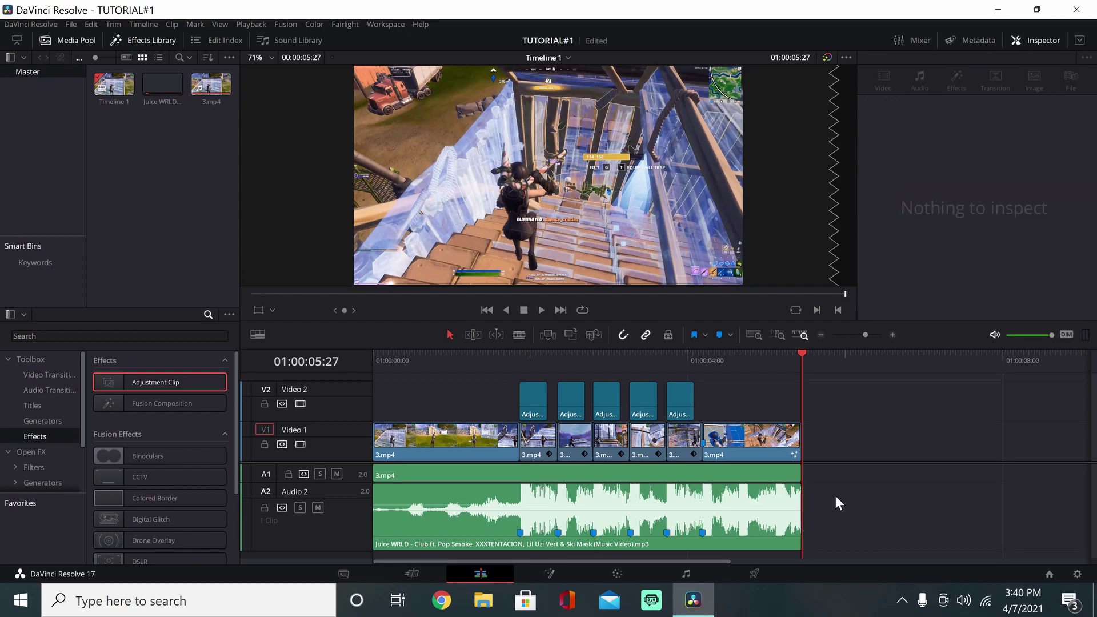